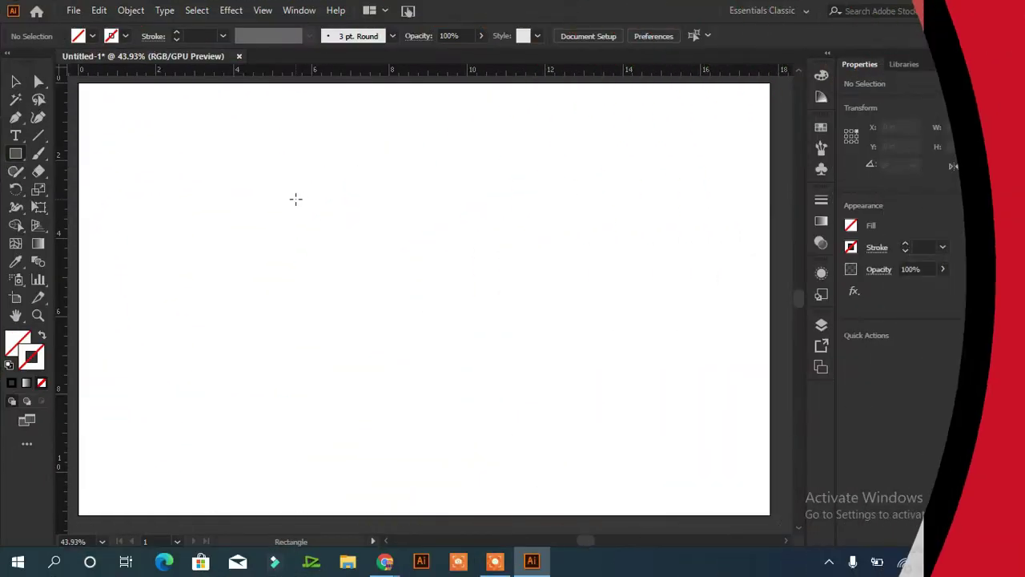
# Step: Draw an 8.069 × 4.611 in card rectangle with slightly rounded corners and undo a stray extra rectangle
pyautogui.moveTo(287, 202)
pyautogui.mouseDown()
pyautogui.moveTo(565, 343)
pyautogui.moveTo(595, 380)
pyautogui.mouseUp()
pyautogui.moveTo(298, 212); pyautogui.dragTo(297, 208)
pyautogui.click(15, 83)
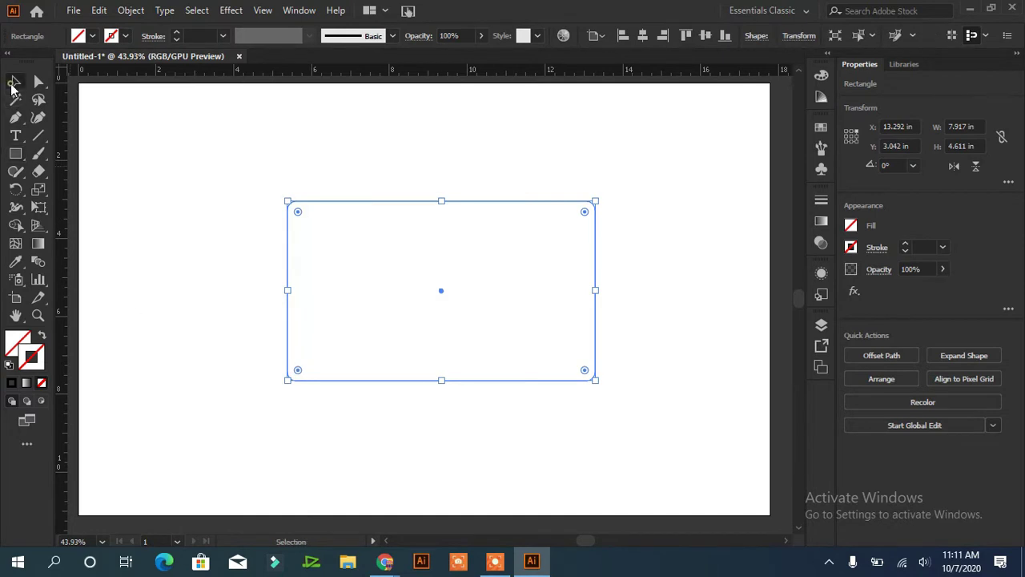
pyautogui.press('m')
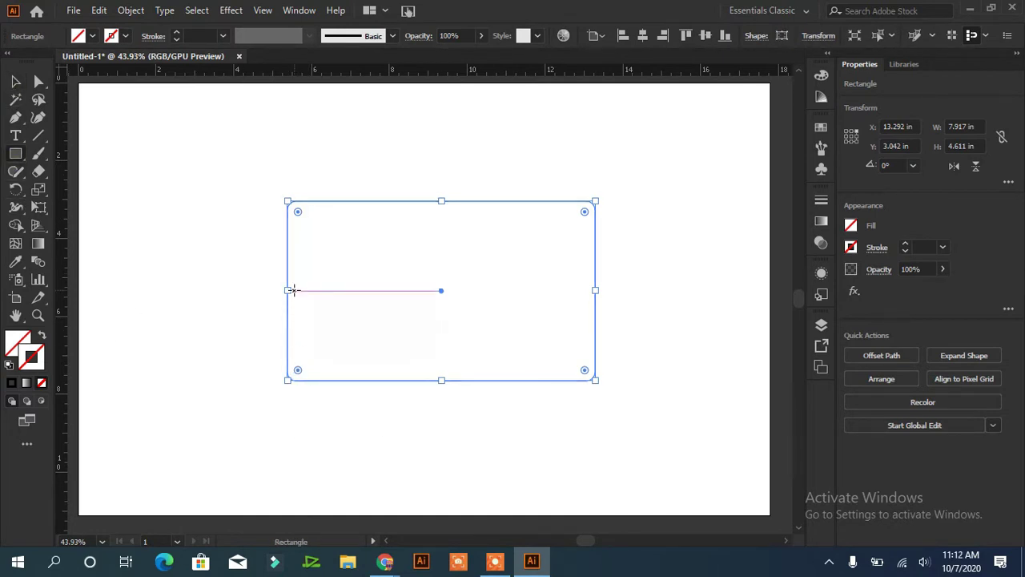
pyautogui.moveTo(288, 291); pyautogui.dragTo(595, 329)
pyautogui.hotkey('ctrl', 'z')
# Step: Reselect the rounded card rectangle, fill it with red and set its stroke to None
pyautogui.press('v')
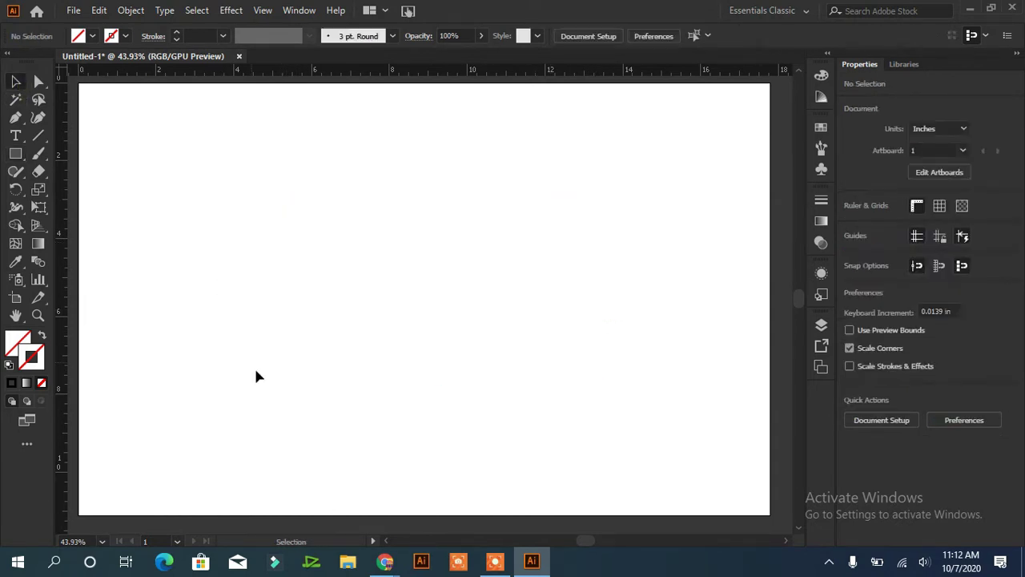
pyautogui.moveTo(257, 375); pyautogui.dragTo(320, 398)
pyautogui.click(177, 33)
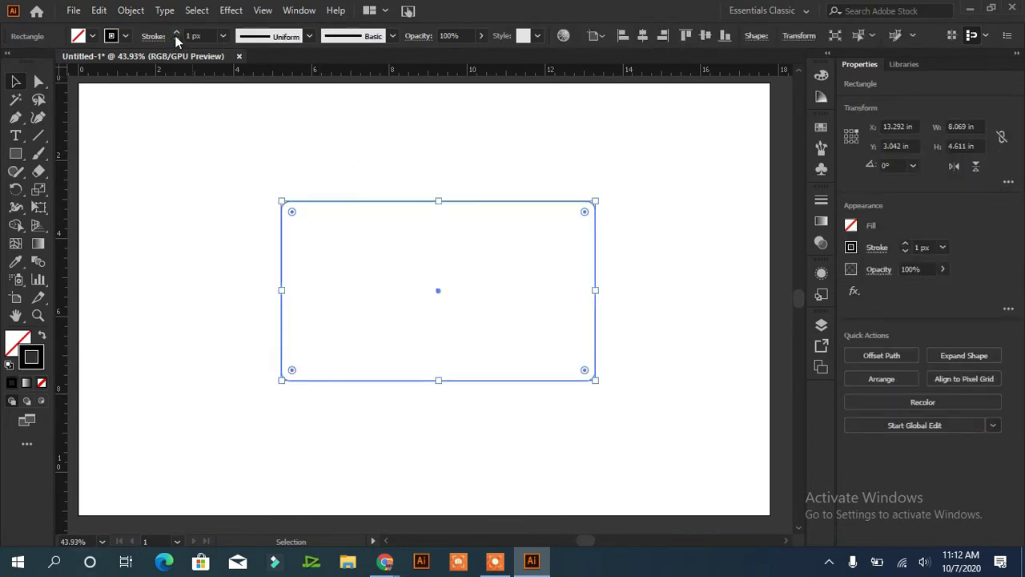
pyautogui.click(115, 37)
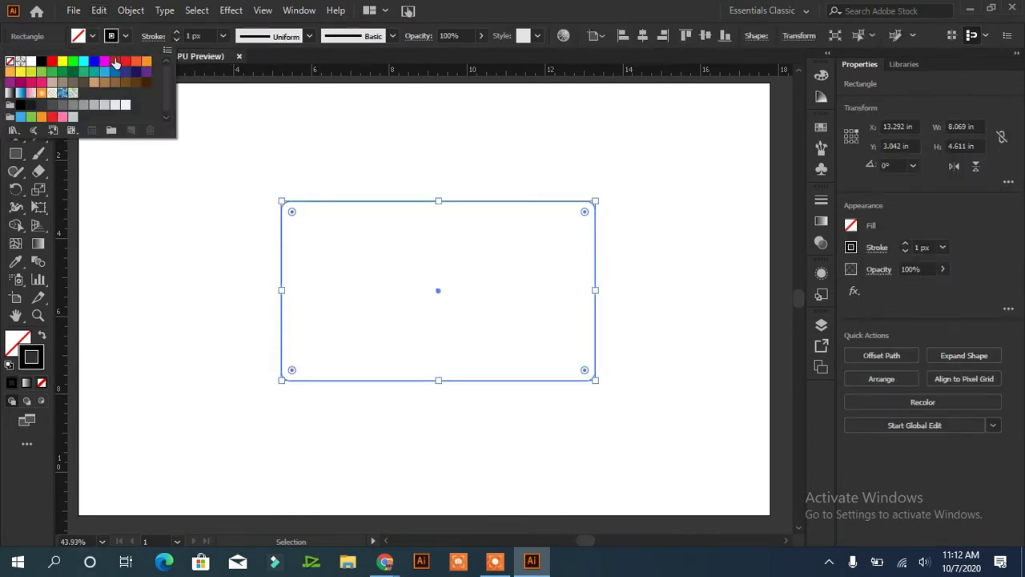
pyautogui.click(115, 63)
pyautogui.click(190, 240)
pyautogui.click(442, 264)
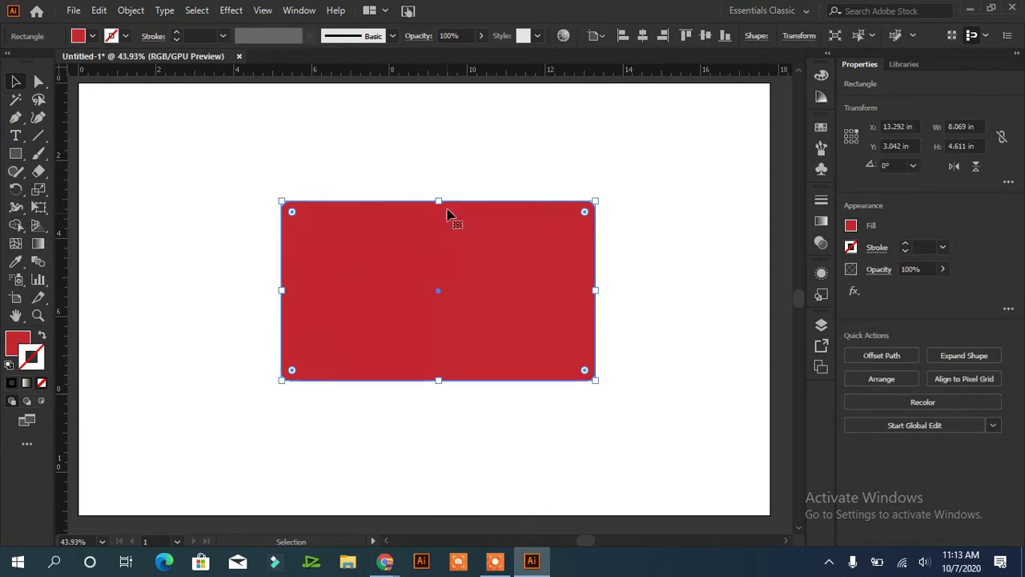
pyautogui.click(212, 345)
pyautogui.click(15, 153)
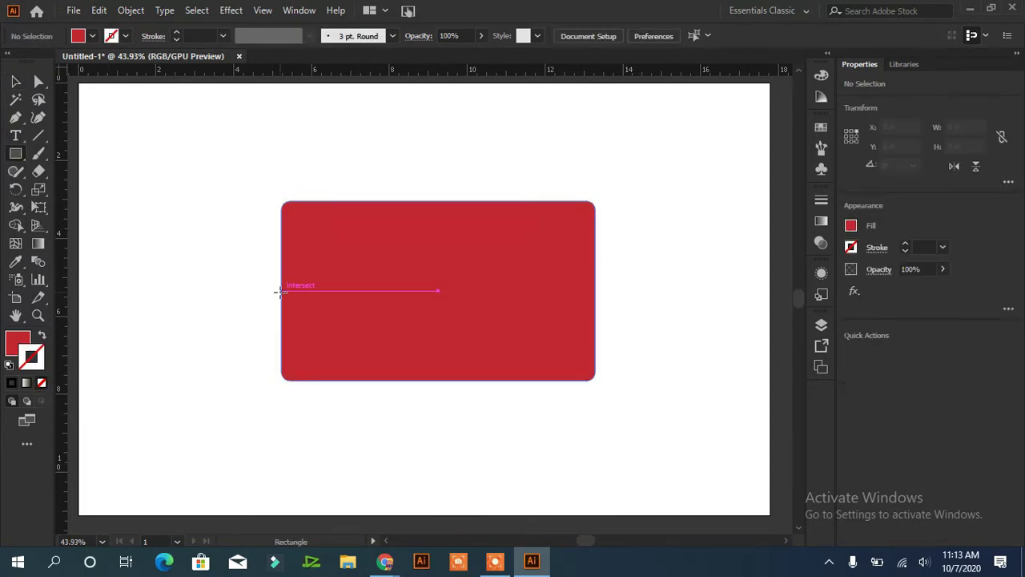
# Step: Draw a full-width band and a smaller inner rectangle across the card's lower half
pyautogui.moveTo(280, 291); pyautogui.dragTo(595, 343)
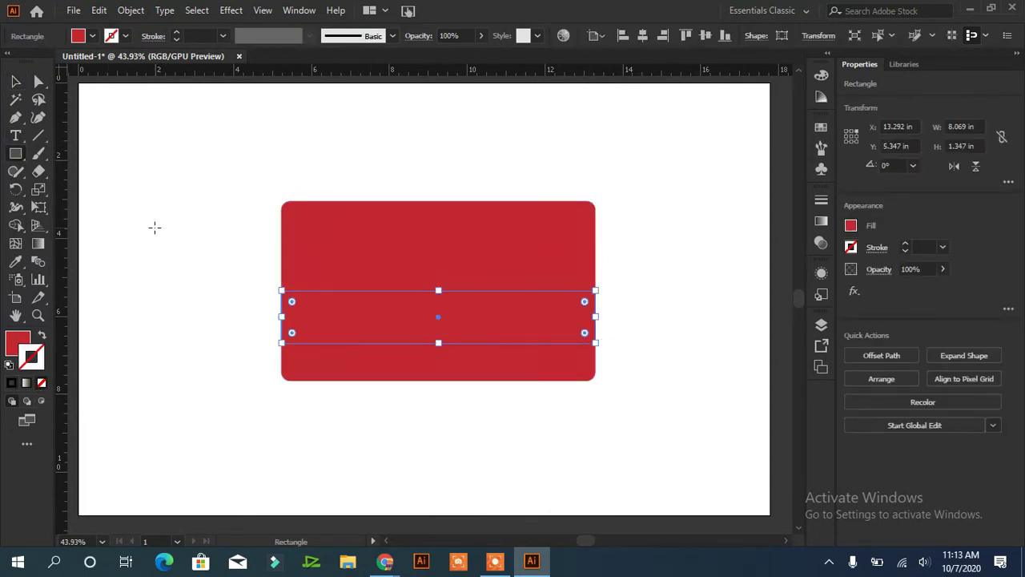
pyautogui.hotkey('shift', 'Up')
pyautogui.hotkey('shift', 'Up')
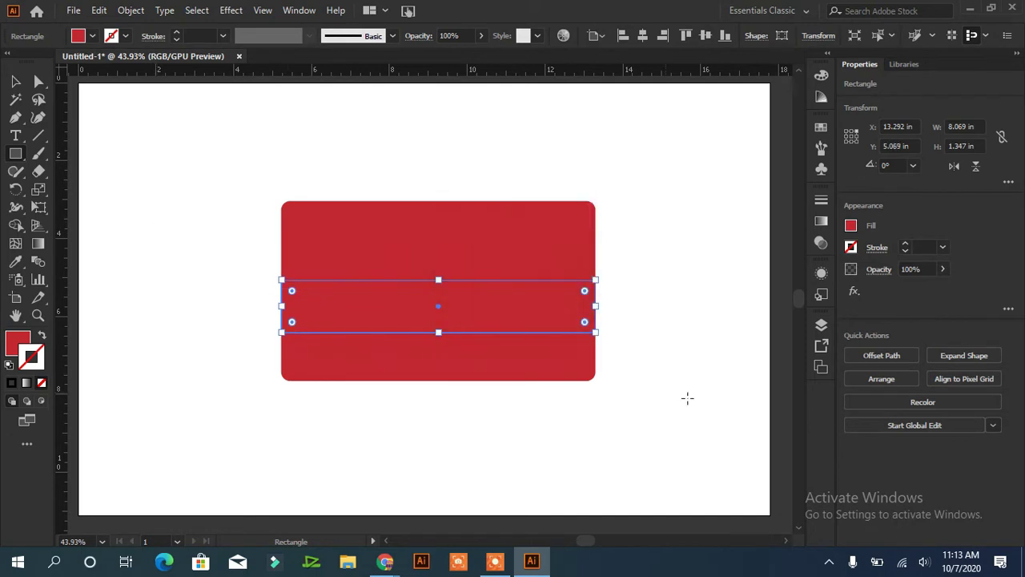
pyautogui.click(723, 332)
pyautogui.click(473, 304)
pyautogui.press('v')
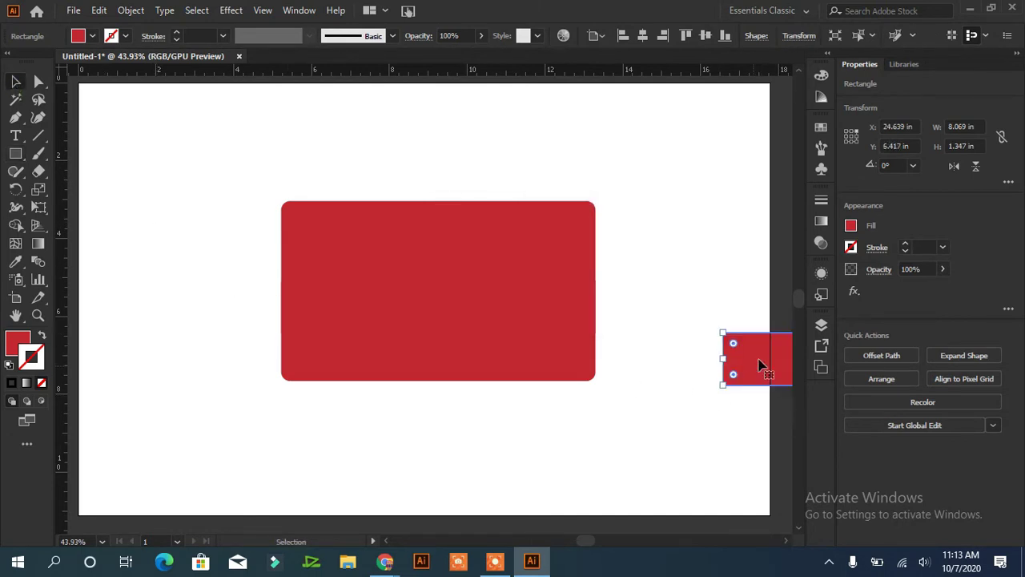
pyautogui.moveTo(761, 366)
pyautogui.mouseDown()
pyautogui.moveTo(324, 325)
pyautogui.moveTo(340, 316)
pyautogui.mouseUp()
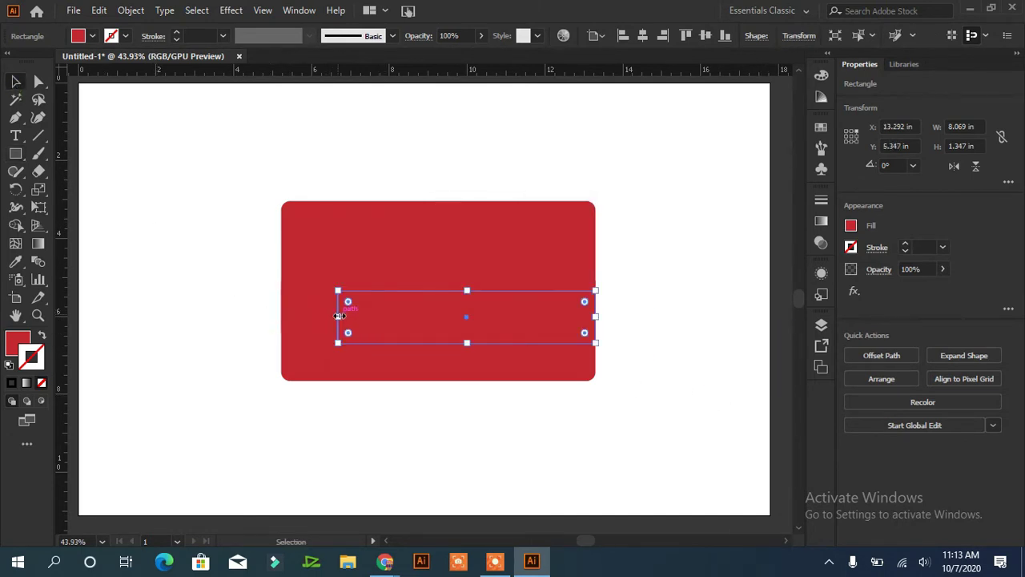
pyautogui.moveTo(595, 316); pyautogui.dragTo(537, 316)
# Step: Centre the card, band and inner rectangle horizontally and nudge them into position
pyautogui.moveTo(638, 183); pyautogui.dragTo(551, 469)
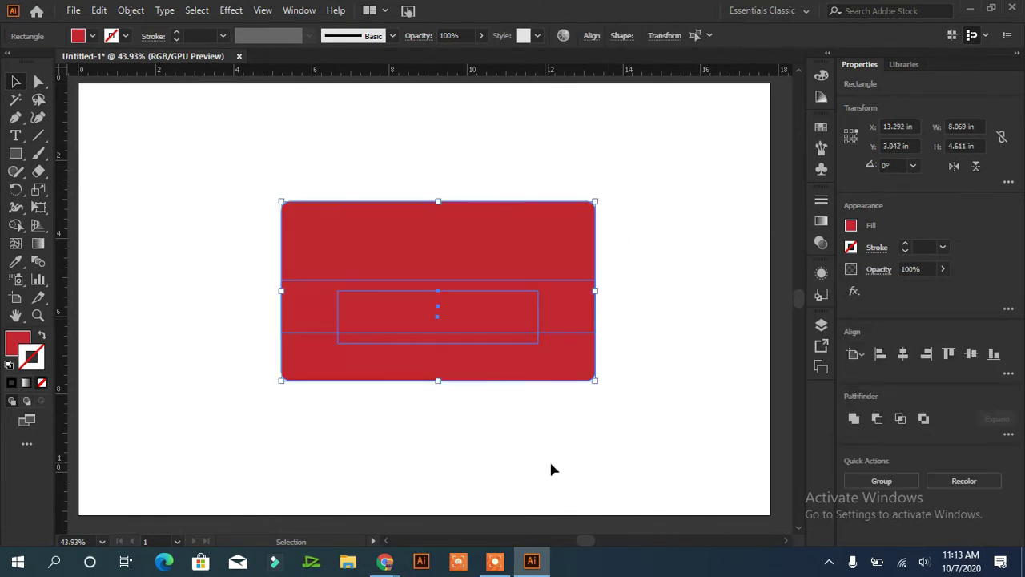
pyautogui.click(903, 354)
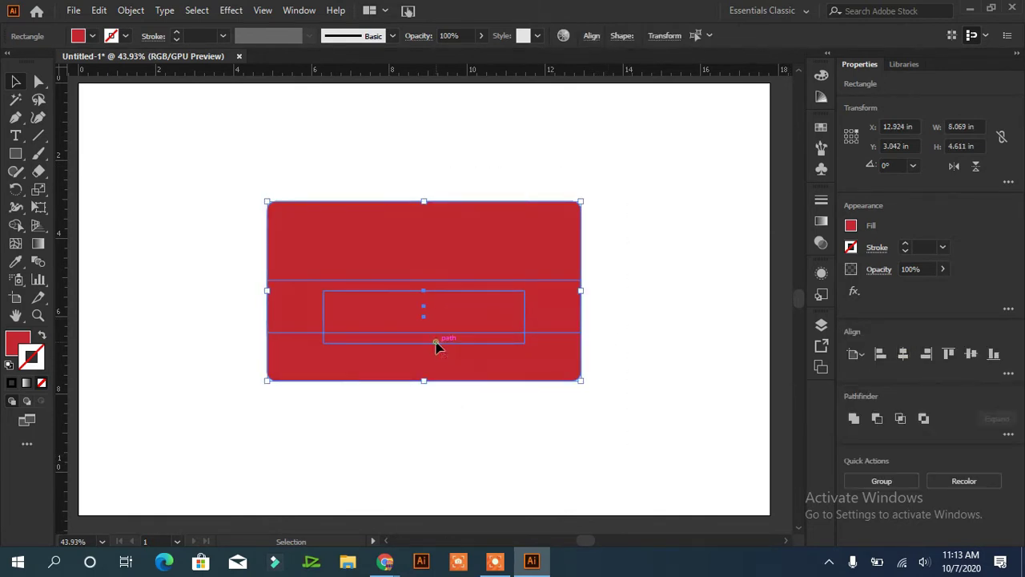
pyautogui.press('Up')
pyautogui.hotkey('shift', 'Up')
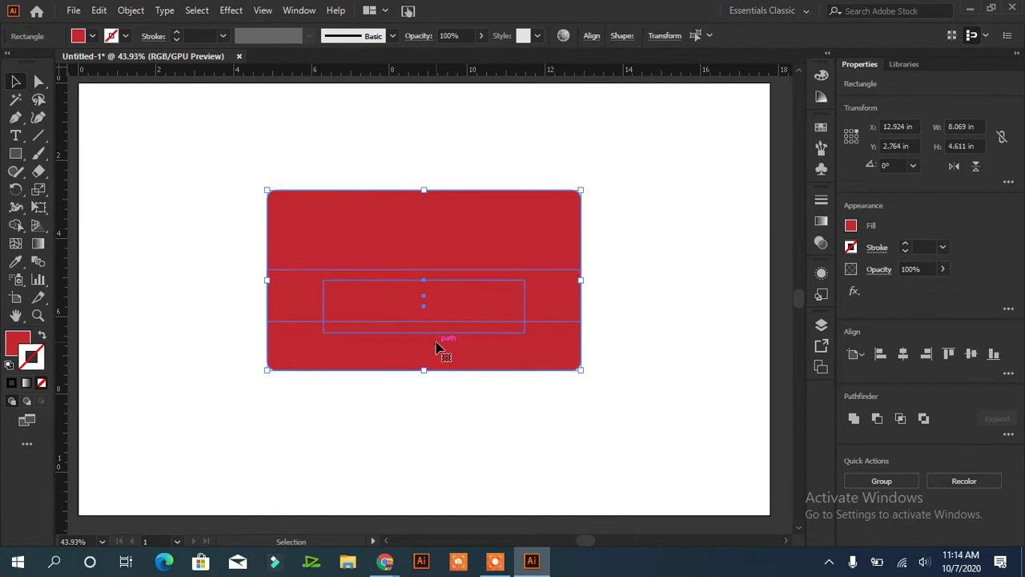
pyautogui.click(342, 453)
pyautogui.click(424, 312)
pyautogui.moveTo(425, 312); pyautogui.dragTo(425, 321)
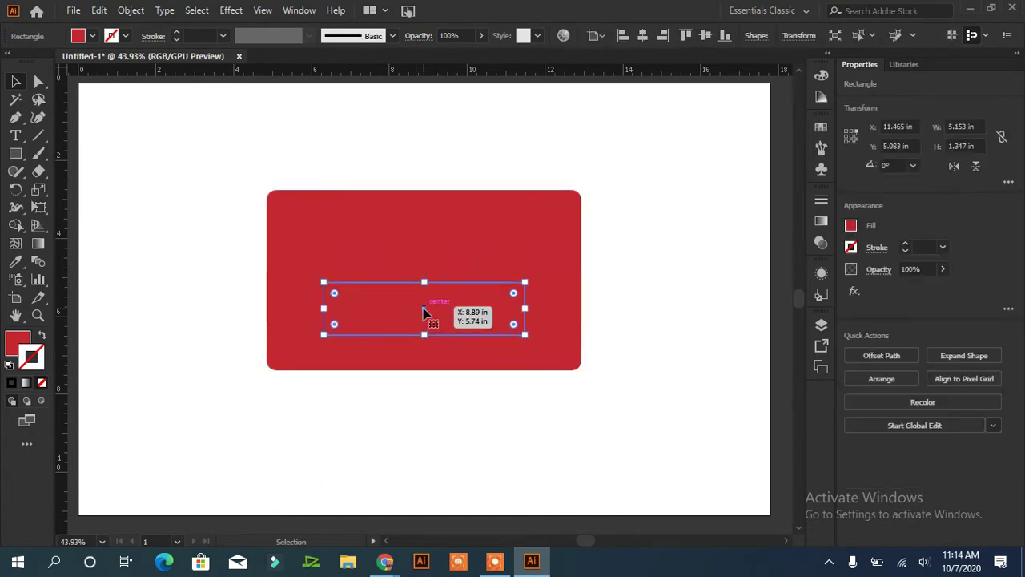
# Step: Fill both the inner rectangle and the wide band with bright red
pyautogui.click(78, 36)
pyautogui.click(51, 61)
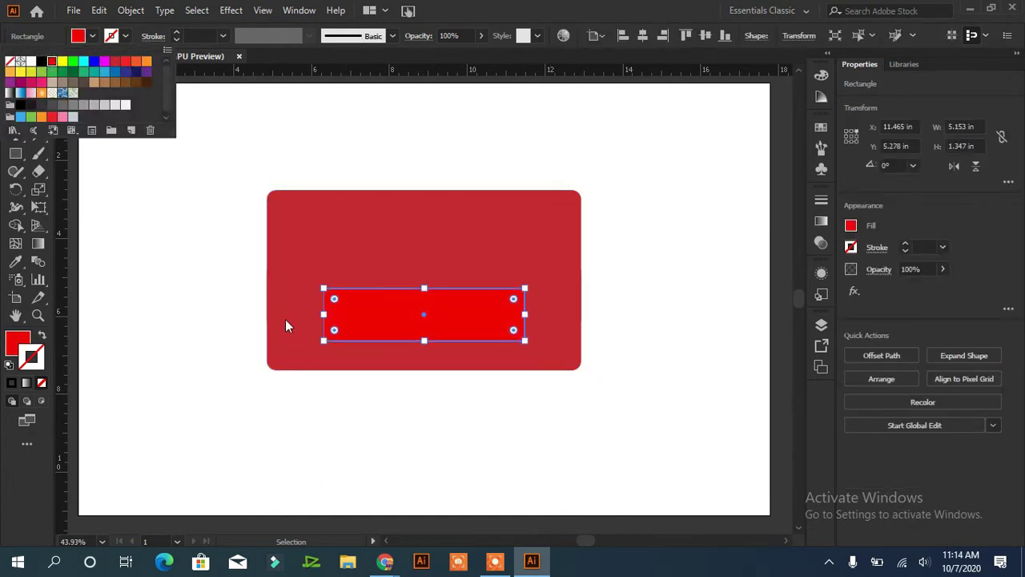
pyautogui.click(195, 348)
pyautogui.click(277, 316)
pyautogui.click(78, 36)
pyautogui.click(121, 64)
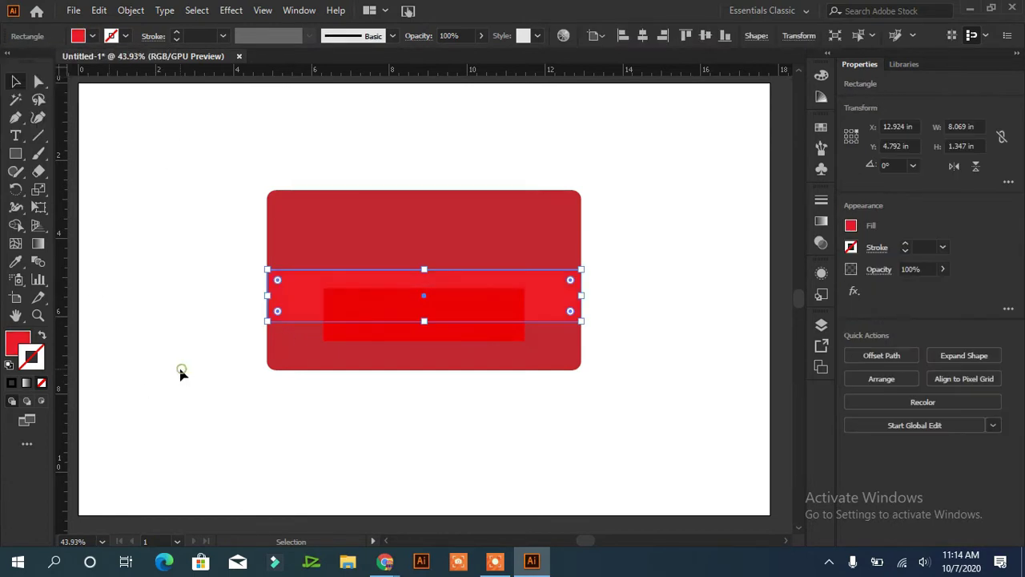
pyautogui.click(178, 463)
# Step: Round the inner rectangle into a pill and duplicate the card to the upper right
pyautogui.click(492, 318)
pyautogui.moveTo(358, 339); pyautogui.dragTo(350, 322)
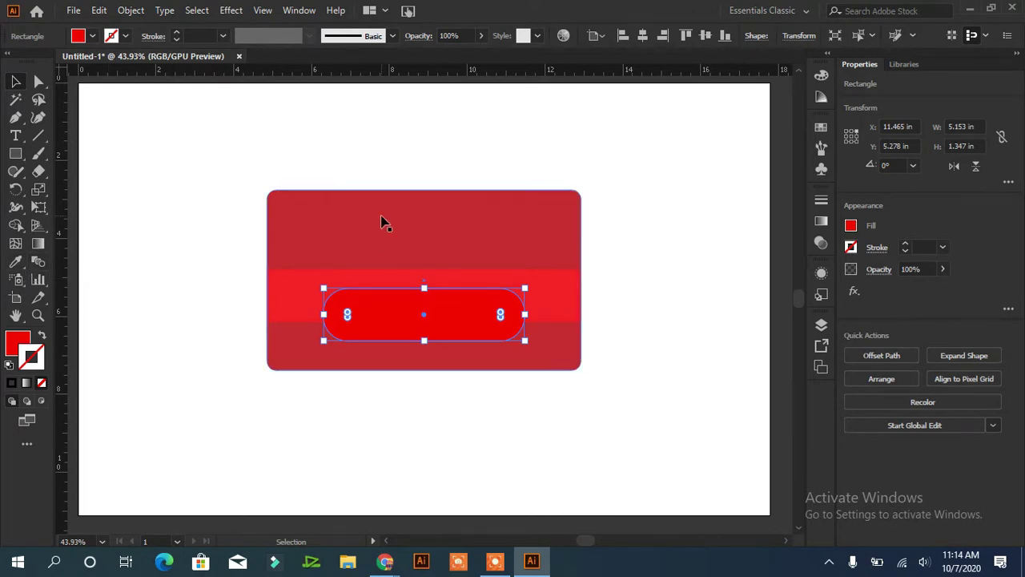
pyautogui.hotkey('ctrl', 'shift', 'a')
pyautogui.moveTo(318, 229); pyautogui.dragTo(687, 120)
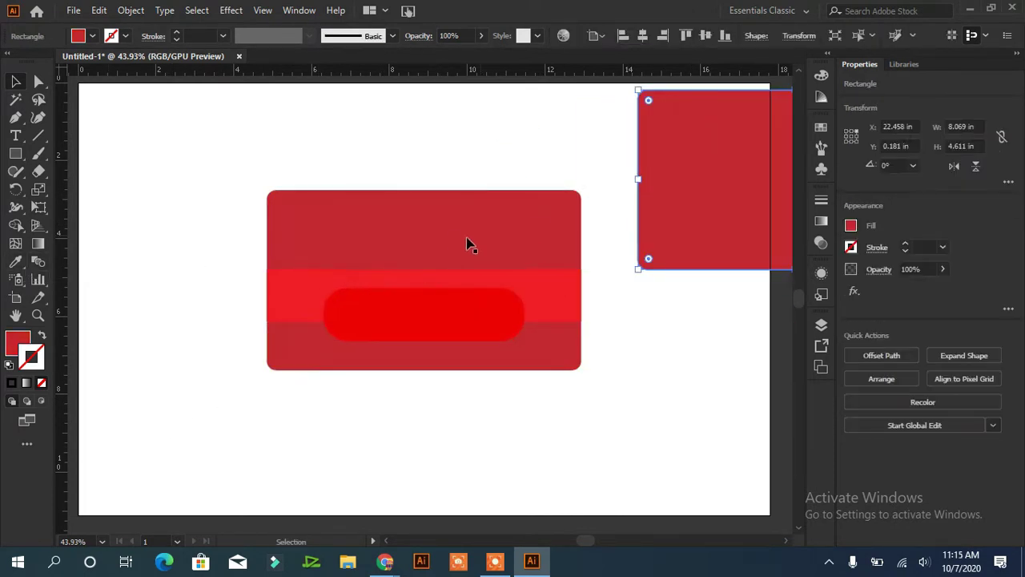
# Step: Merge the pill with the card's upper area into a tabbed flap using Shape Builder
pyautogui.click(439, 233)
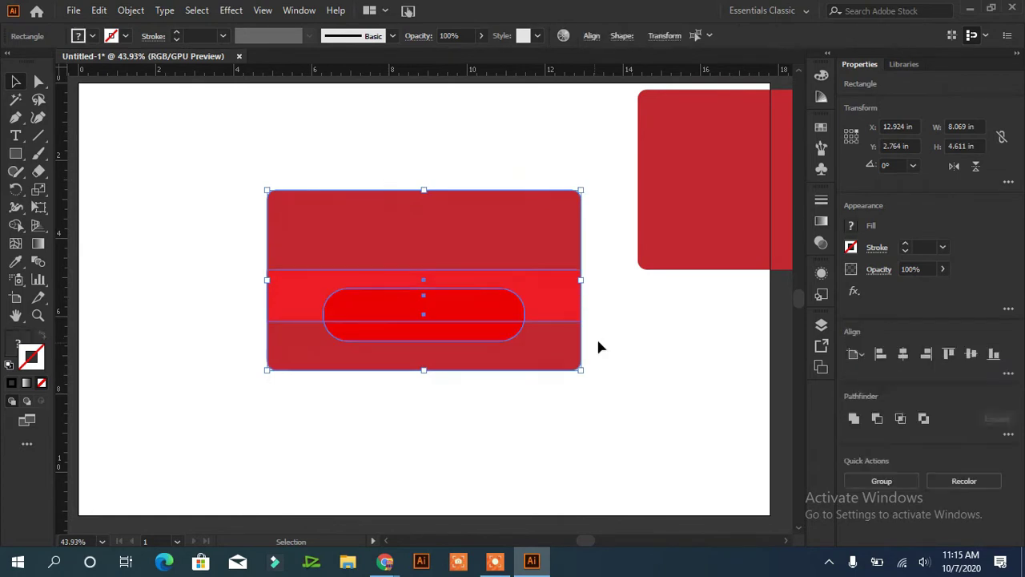
pyautogui.moveTo(597, 167); pyautogui.dragTo(421, 485)
pyautogui.hotkey('shift', 'm')
pyautogui.moveTo(416, 320); pyautogui.dragTo(417, 232)
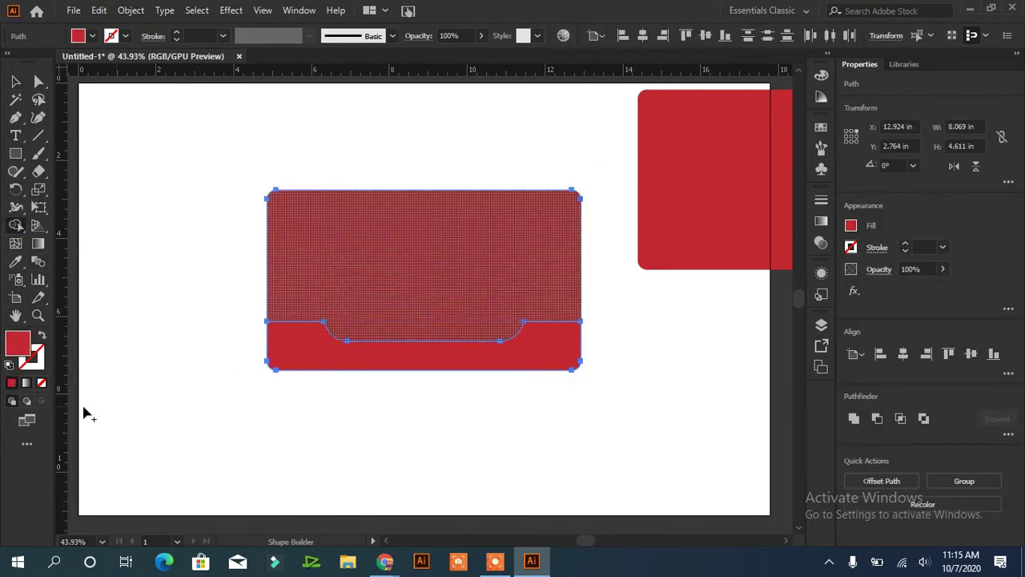
pyautogui.press('v')
pyautogui.hotkey('ctrl', 'shift', 'a')
pyautogui.click(400, 279)
# Step: Give the flap a drop shadow with X offset 0 and Y offset 0.1 in
pyautogui.click(231, 11)
pyautogui.moveTo(251, 180)
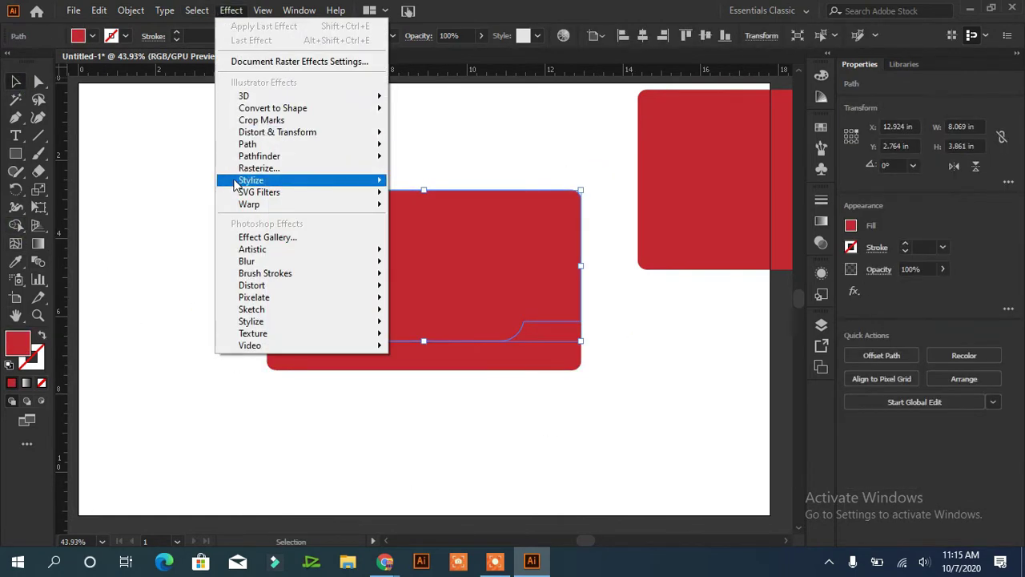
pyautogui.click(432, 181)
pyautogui.click(691, 241)
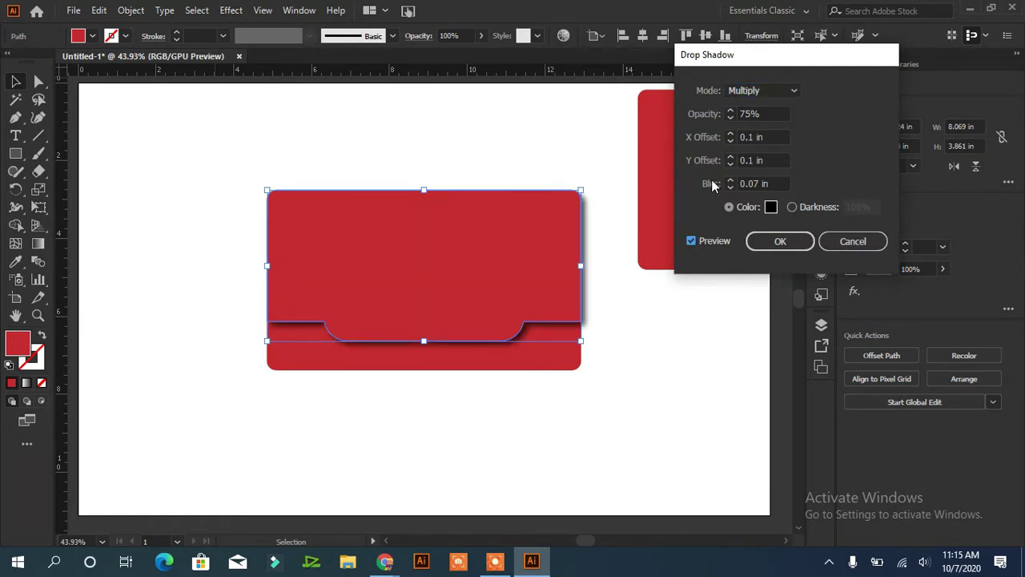
pyautogui.click(730, 164)
pyautogui.click(730, 141)
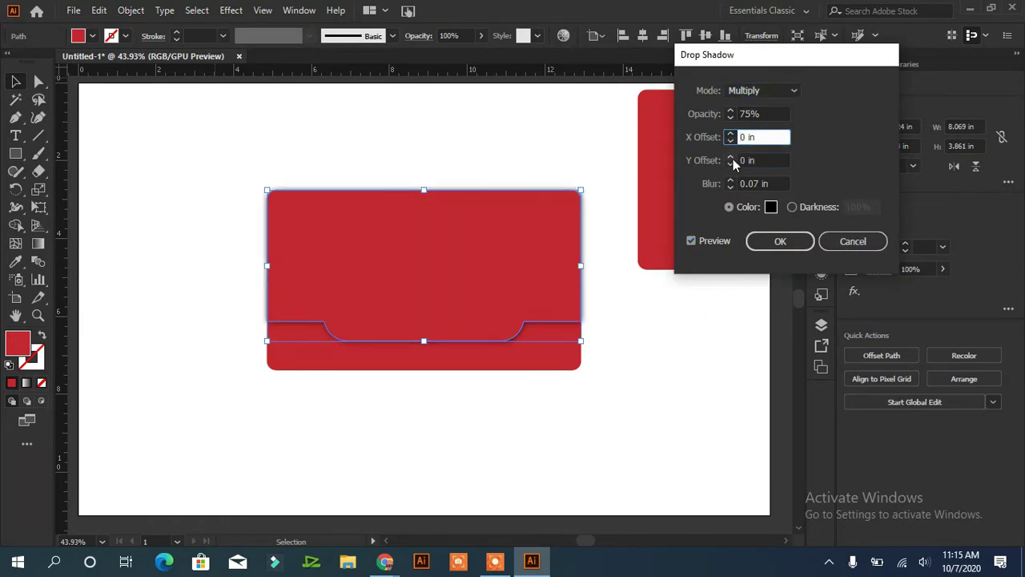
pyautogui.click(731, 157)
pyautogui.click(778, 241)
pyautogui.click(615, 484)
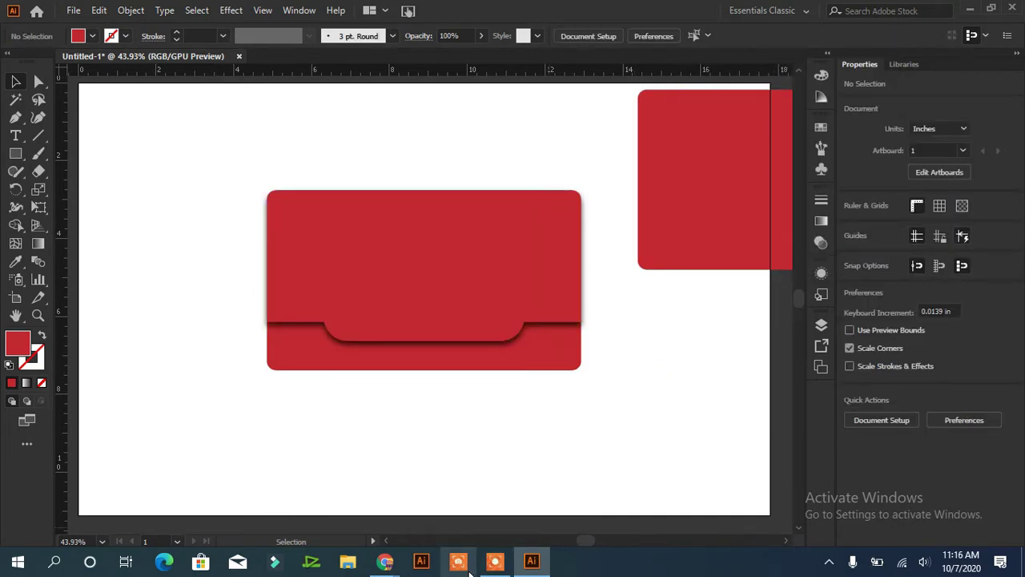
# Step: Fill the card's lower strip with grey
pyautogui.click(494, 362)
pyautogui.click(95, 36)
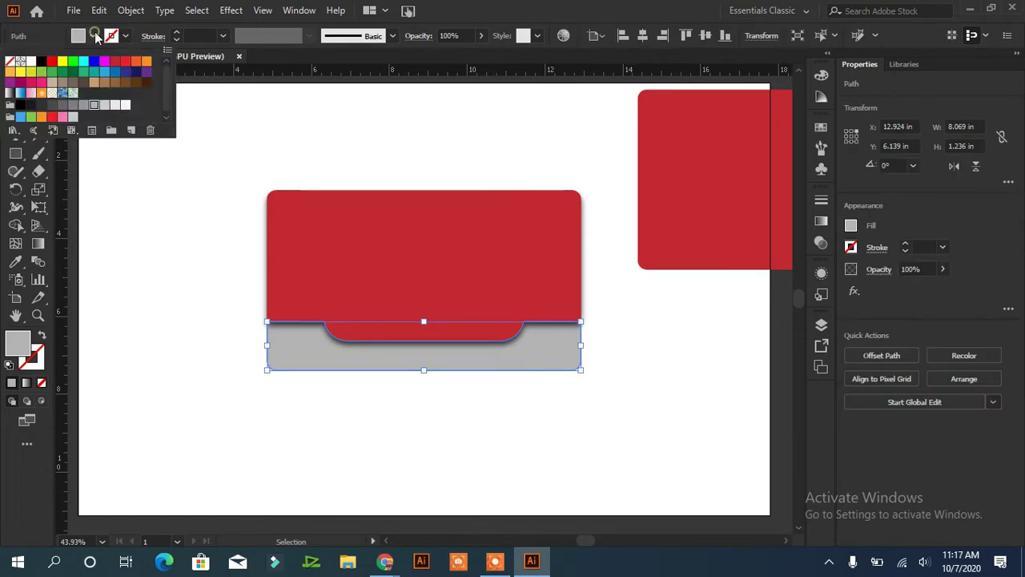
pyautogui.click(136, 228)
pyautogui.click(136, 253)
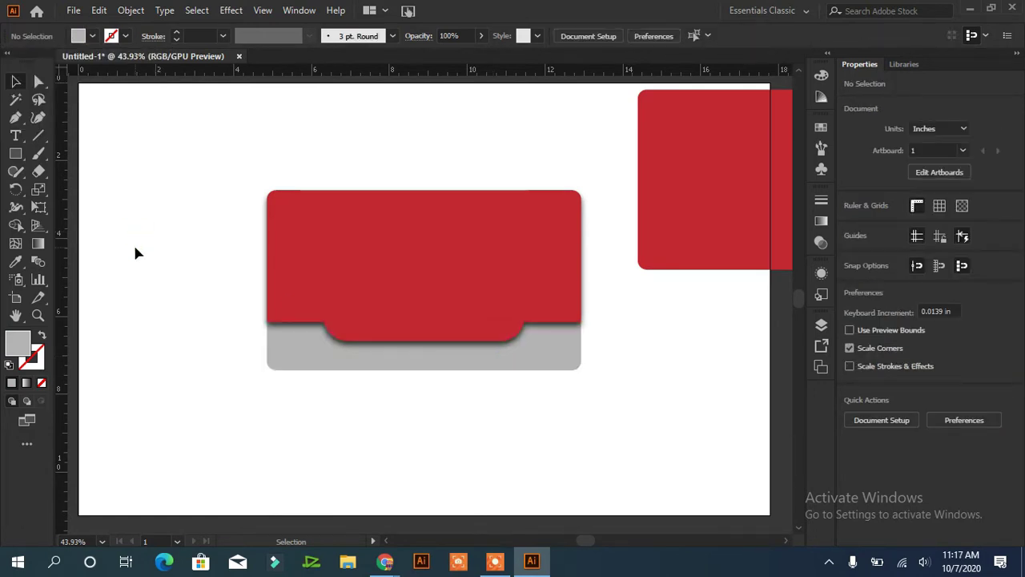
# Step: Add a GRAPHIC DESIGN text object and move it onto the red card
pyautogui.press('t')
pyautogui.click(144, 142)
pyautogui.write('GRA')
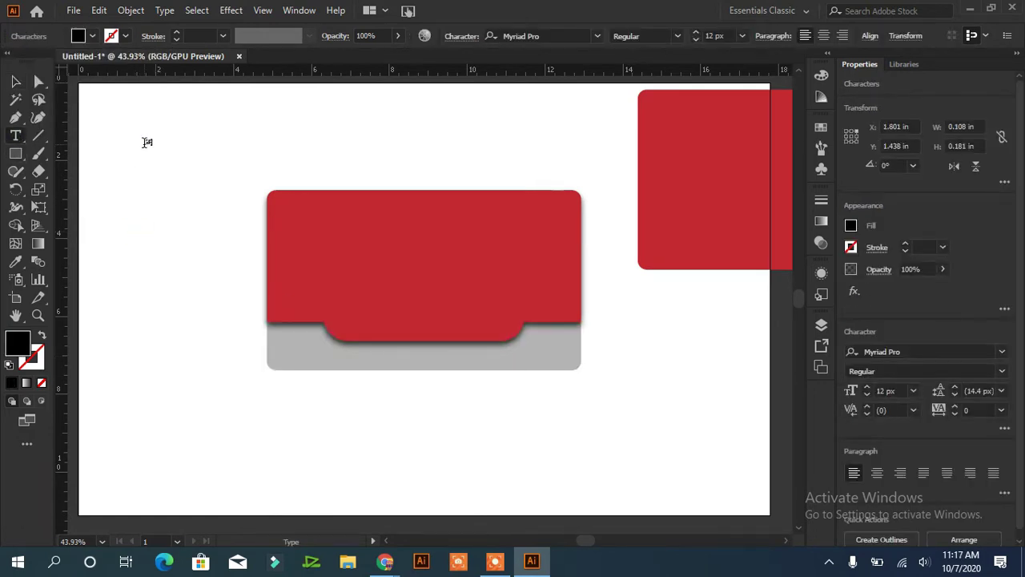
pyautogui.rightClick(144, 143)
pyautogui.click(167, 142)
pyautogui.click(104, 210)
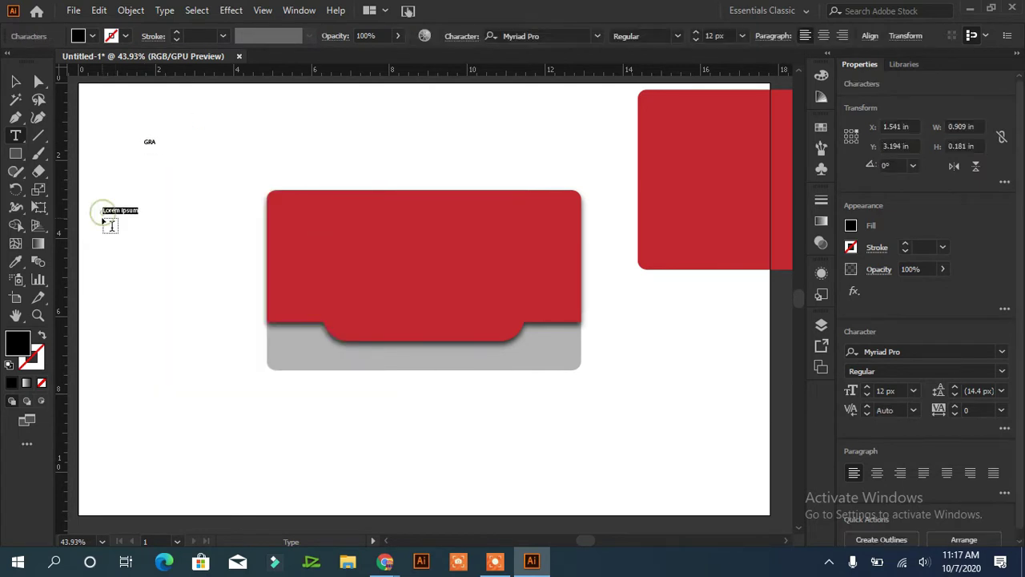
pyautogui.write('GRAPHIC DESIGN')
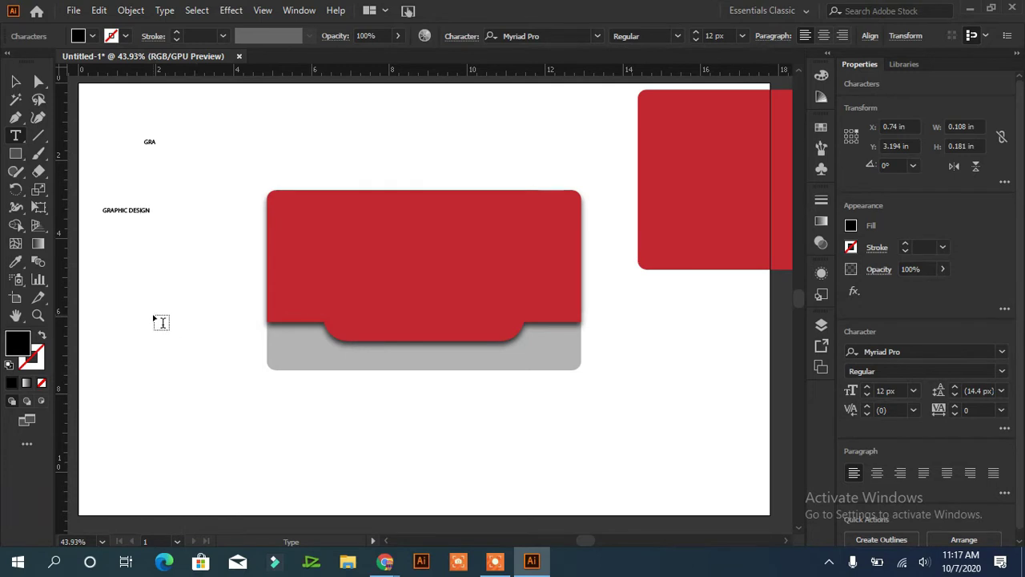
pyautogui.press('Escape')
pyautogui.press('v')
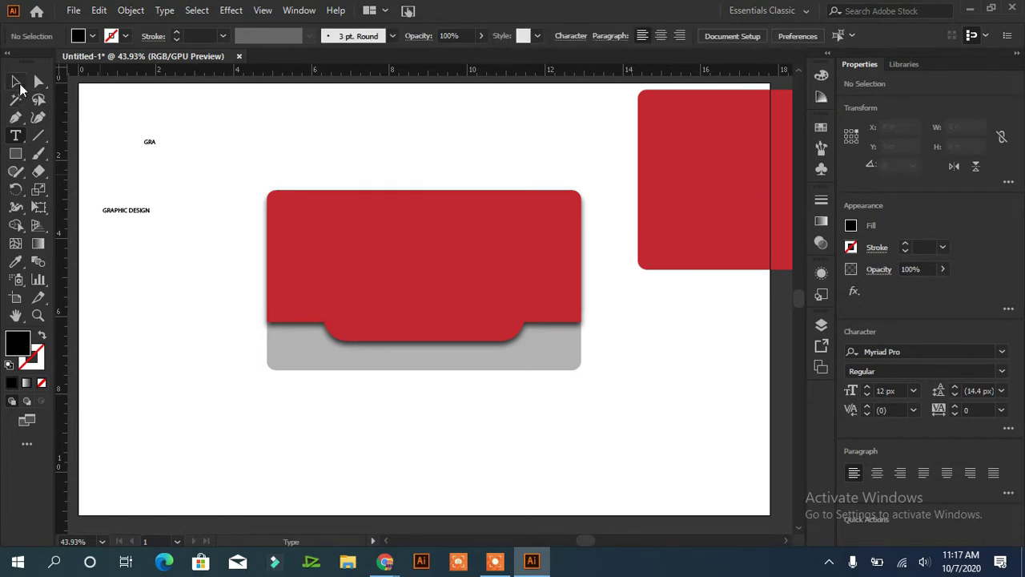
pyautogui.moveTo(124, 213)
pyautogui.mouseDown()
pyautogui.moveTo(381, 244)
pyautogui.moveTo(526, 321)
pyautogui.moveTo(515, 268)
pyautogui.moveTo(457, 268)
pyautogui.mouseUp()
# Step: Set the GRAPHIC DESIGN text to Aron Grotesque Bold, after trying Nexa Black
pyautogui.click(248, 319)
pyautogui.click(385, 252)
pyautogui.click(520, 35)
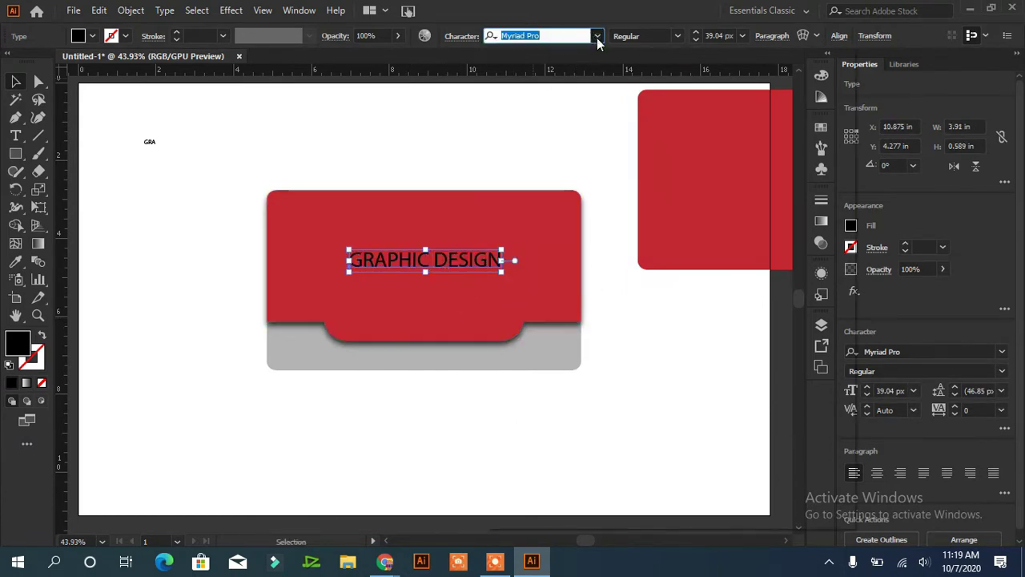
pyautogui.click(597, 35)
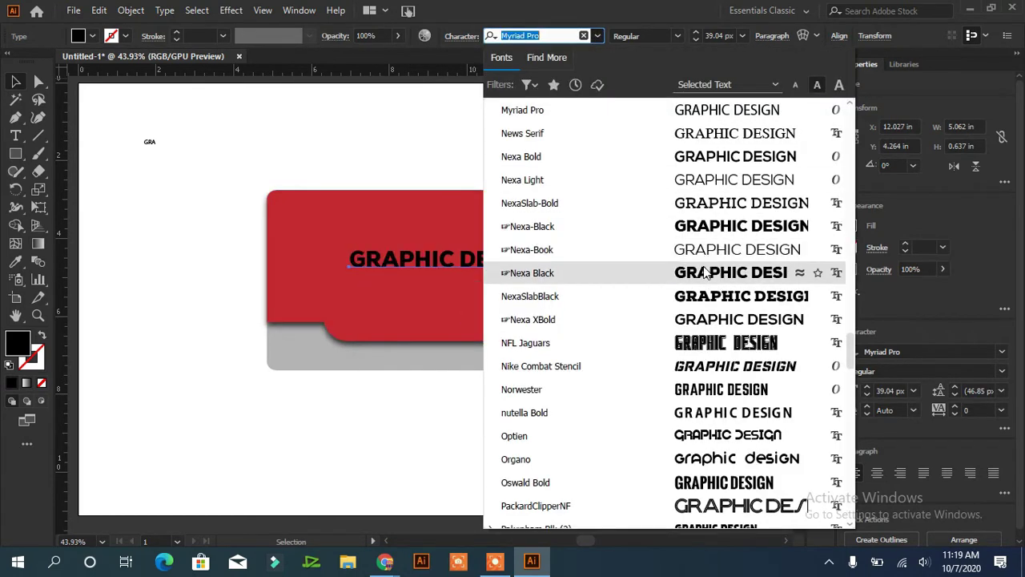
pyautogui.click(705, 272)
pyautogui.click(521, 35)
pyautogui.click(597, 35)
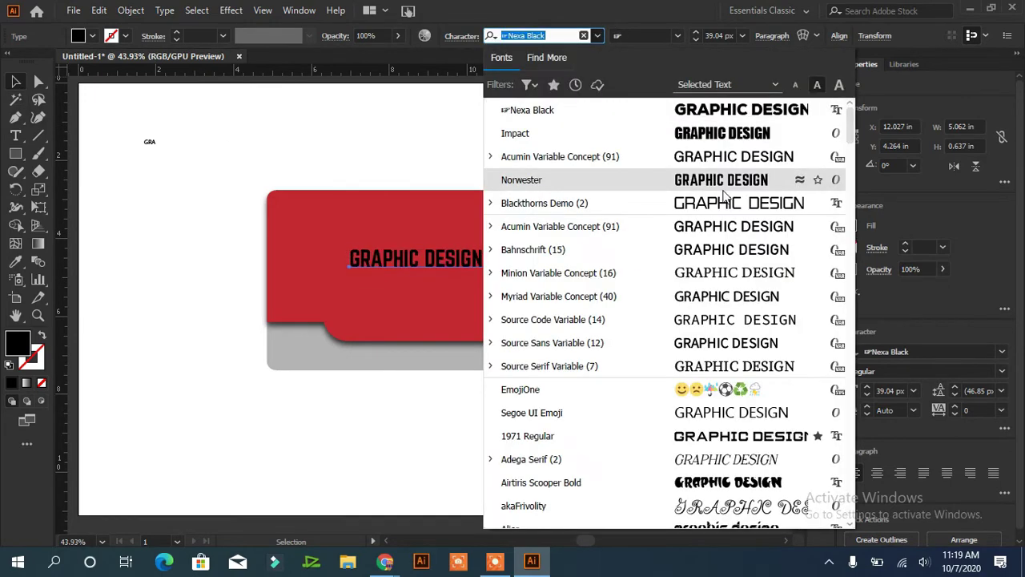
pyautogui.scroll(-2, 775, 207)
pyautogui.scroll(-2, 773, 256)
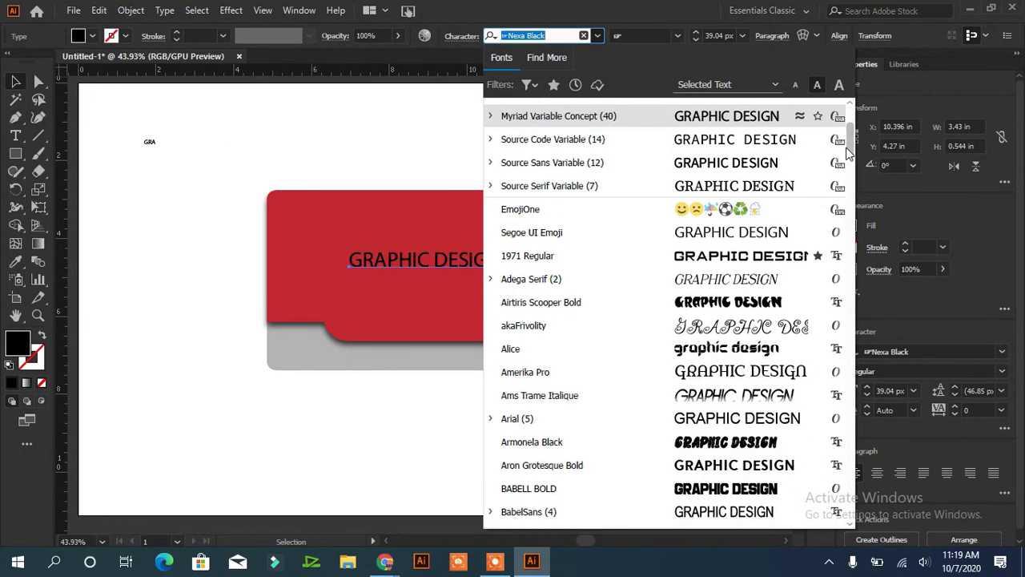
pyautogui.scroll(-3, 769, 320)
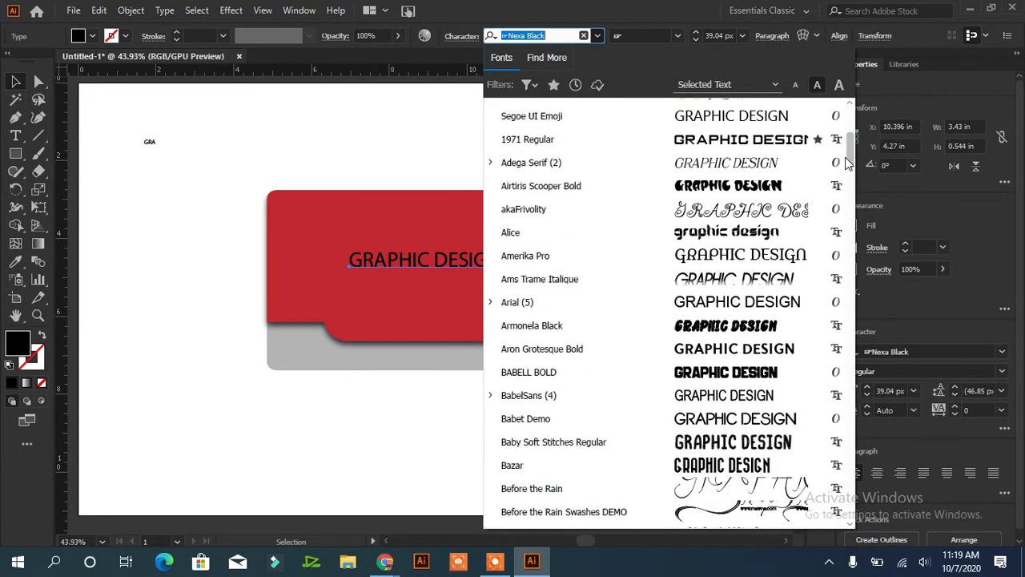
pyautogui.click(765, 353)
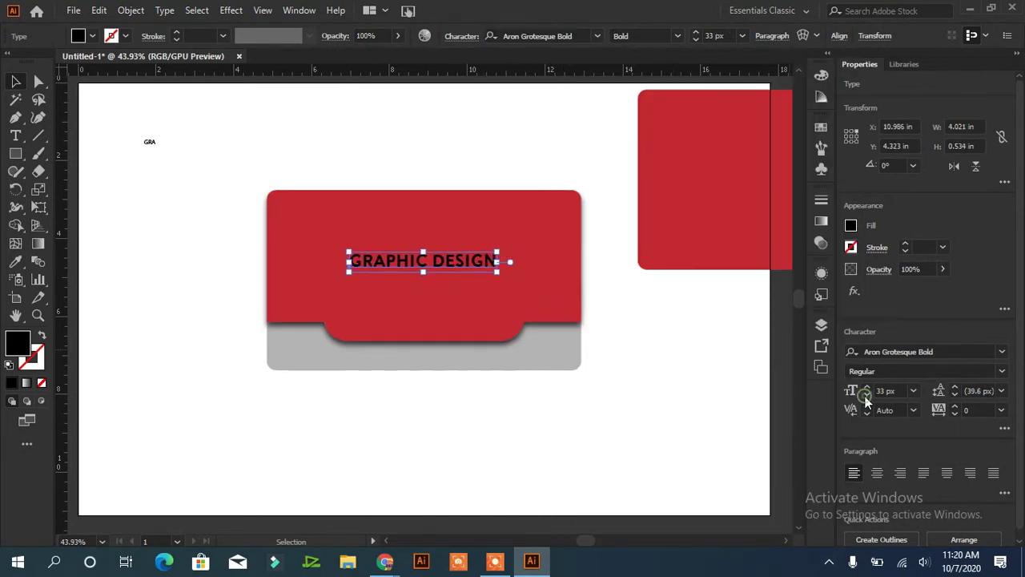
# Step: Centre GRAPHIC DESIGN on the red area and recolour the word DESIGN light grey
pyautogui.moveTo(456, 265); pyautogui.dragTo(435, 266)
pyautogui.moveTo(617, 160); pyautogui.dragTo(573, 336)
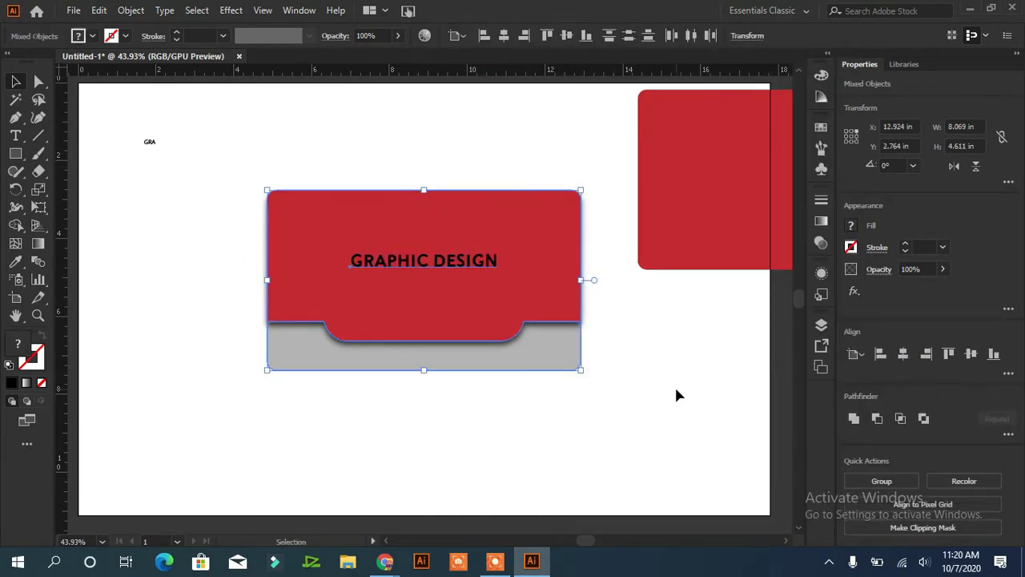
pyautogui.moveTo(451, 260); pyautogui.dragTo(449, 271)
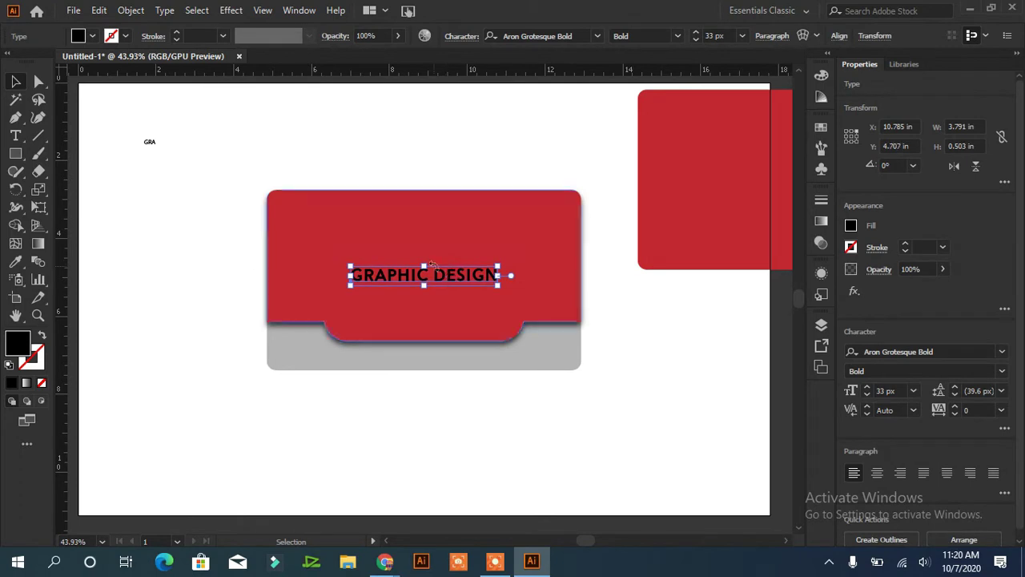
pyautogui.click(477, 134)
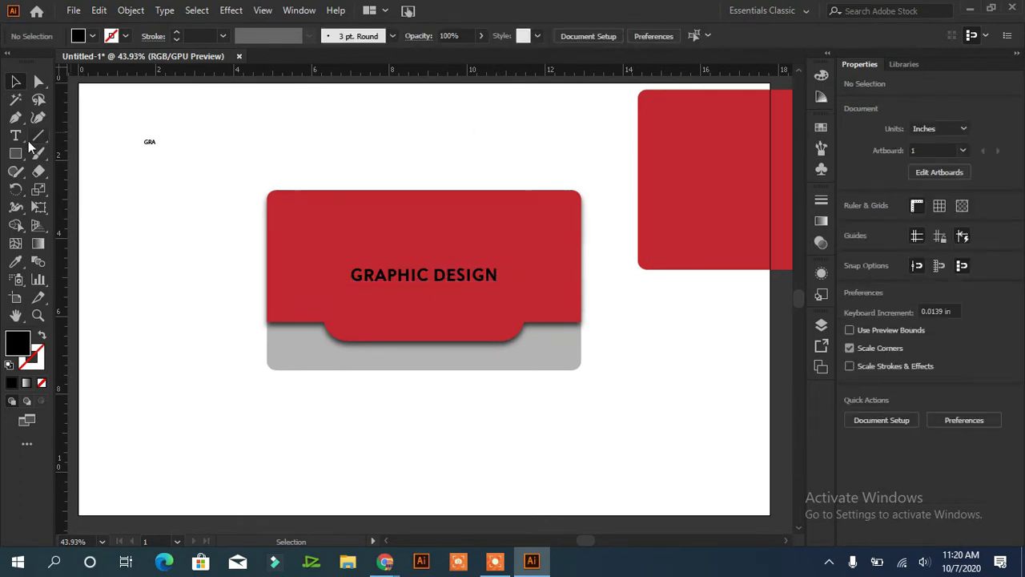
pyautogui.doubleClick(465, 275)
pyautogui.click(15, 261)
pyautogui.click(424, 352)
# Step: Finish the text edit, move the front card up-left, and place a red card rectangle below it
pyautogui.press('Escape')
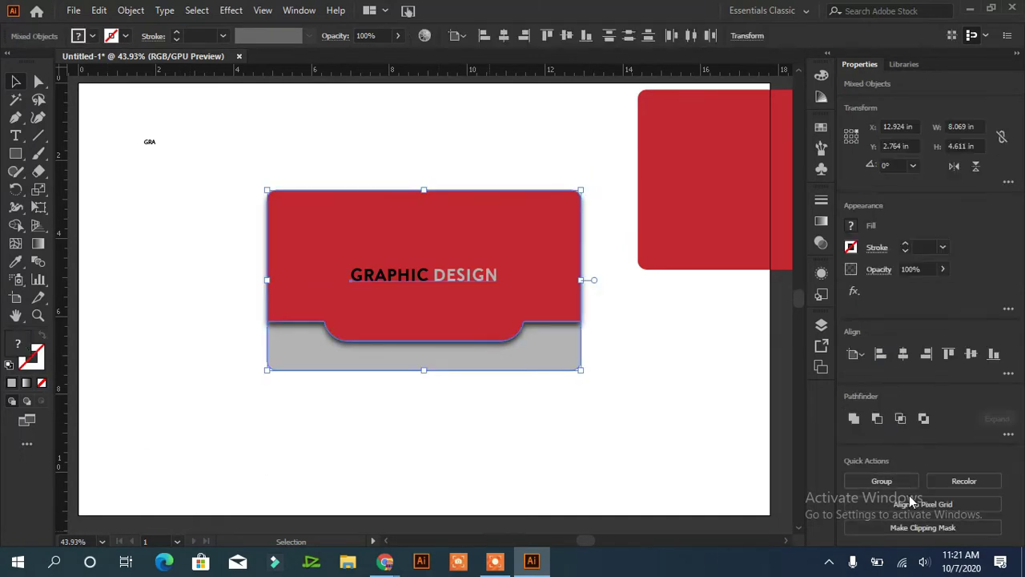
pyautogui.moveTo(414, 275); pyautogui.dragTo(367, 194)
pyautogui.moveTo(716, 171); pyautogui.dragTo(302, 385)
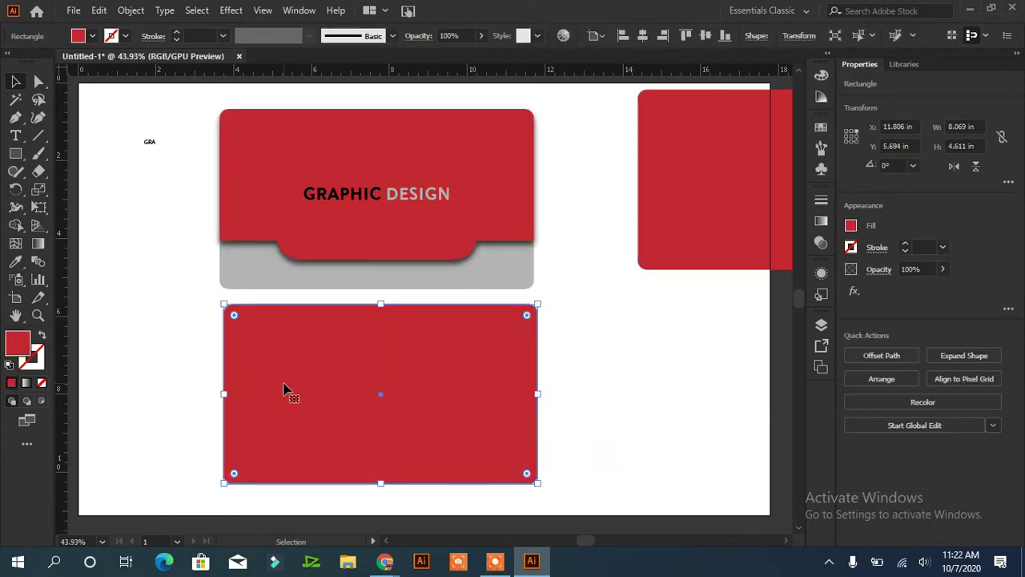
# Step: Draw a rectangle over the lower card and narrow it to a 1.2 in strip
pyautogui.click(19, 157)
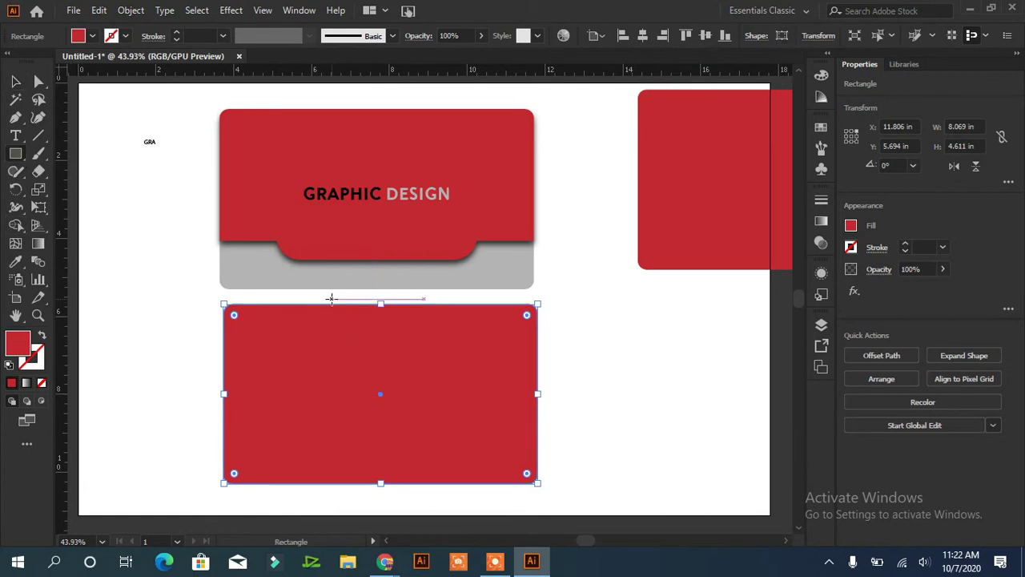
pyautogui.moveTo(331, 298); pyautogui.dragTo(556, 483)
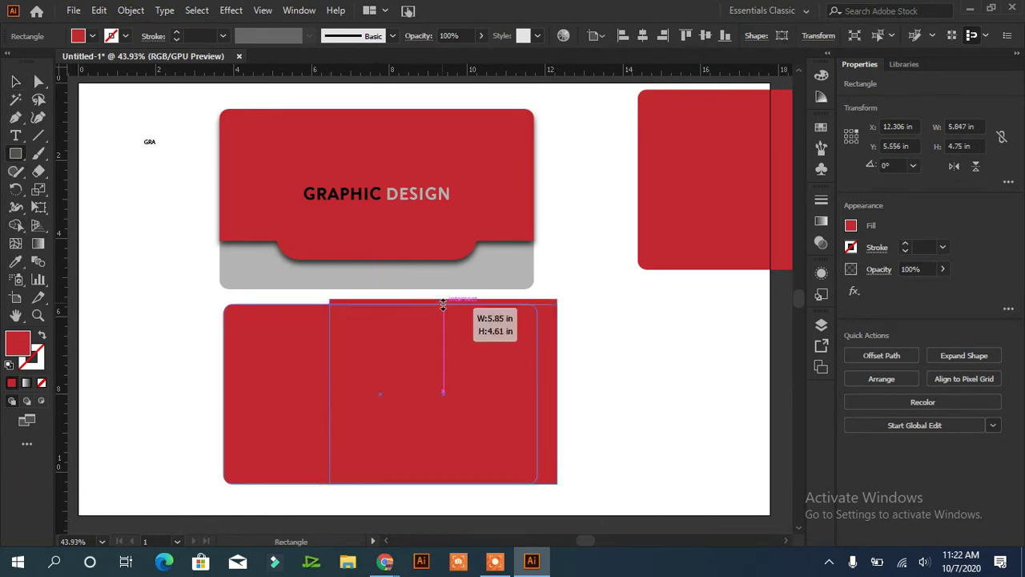
pyautogui.moveTo(443, 305); pyautogui.dragTo(443, 307)
pyautogui.click(15, 81)
pyautogui.click(656, 328)
pyautogui.click(499, 371)
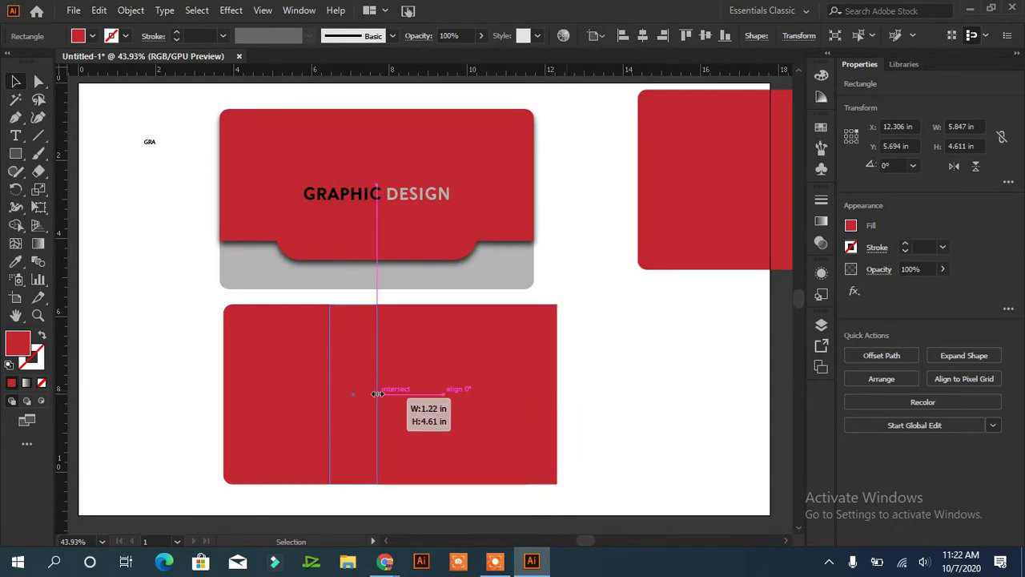
pyautogui.moveTo(557, 321)
pyautogui.mouseDown()
pyautogui.moveTo(377, 391)
pyautogui.moveTo(383, 412)
pyautogui.moveTo(430, 414)
pyautogui.moveTo(430, 389)
pyautogui.moveTo(320, 408)
pyautogui.moveTo(380, 398)
pyautogui.moveTo(325, 398)
pyautogui.mouseUp()
pyautogui.click(340, 381)
pyautogui.hotkey('ctrl', 'shift', 'a')
# Step: Fill both strips bright red and slide the second strip left onto the first
pyautogui.click(93, 36)
pyautogui.click(53, 65)
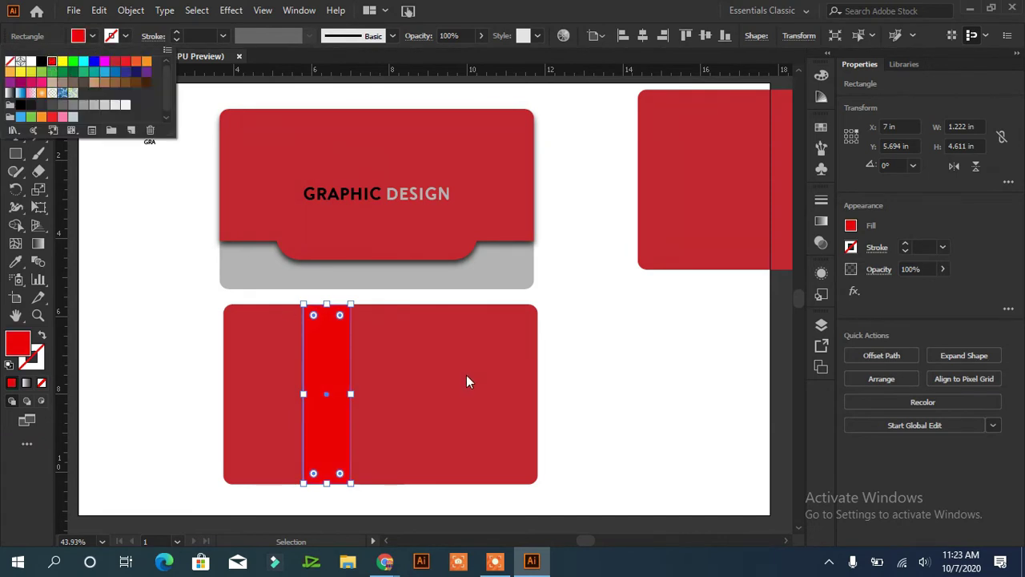
pyautogui.click(383, 393)
pyautogui.click(93, 36)
pyautogui.click(128, 64)
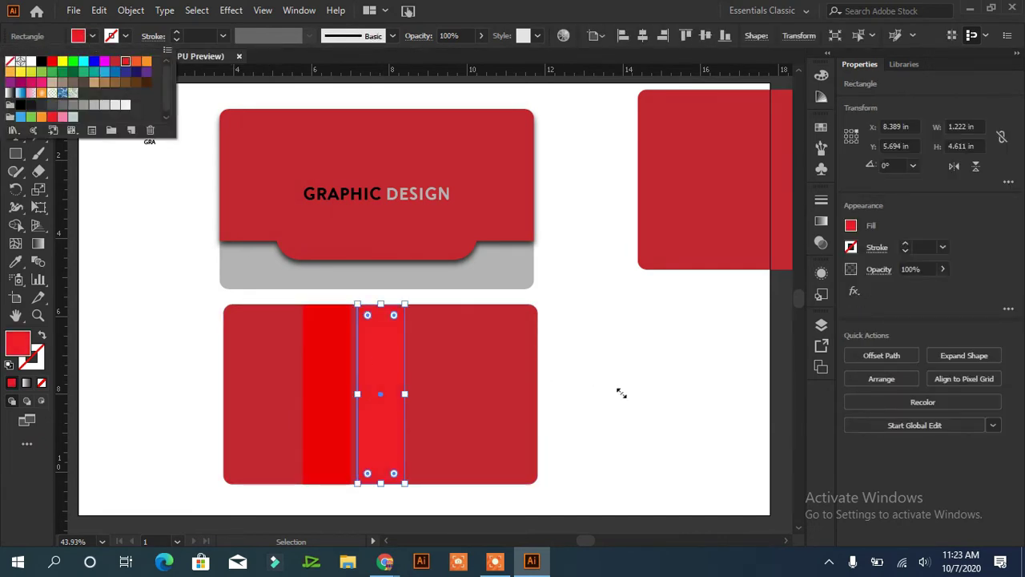
pyautogui.click(629, 394)
pyautogui.moveTo(380, 400); pyautogui.dragTo(311, 400)
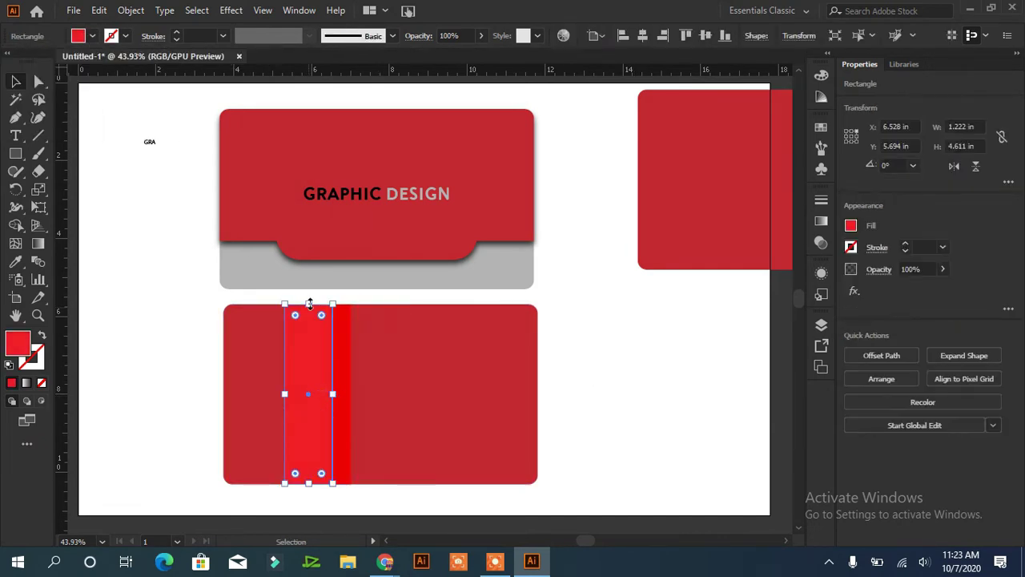
# Step: Shorten the strip into a rounded tab and merge strip, tab and right area with Shape Builder
pyautogui.moveTo(310, 303)
pyautogui.mouseDown()
pyautogui.moveTo(312, 424)
pyautogui.moveTo(312, 411)
pyautogui.mouseUp()
pyautogui.moveTo(311, 419)
pyautogui.mouseDown()
pyautogui.moveTo(312, 435)
pyautogui.moveTo(313, 420)
pyautogui.mouseUp()
pyautogui.moveTo(600, 332); pyautogui.dragTo(234, 490)
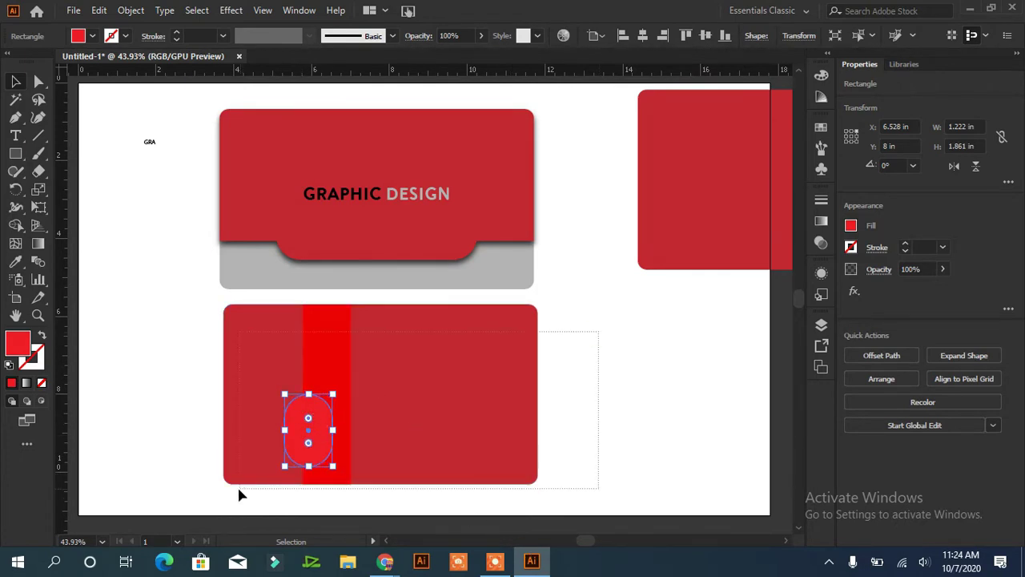
pyautogui.hotkey('shift', 'm')
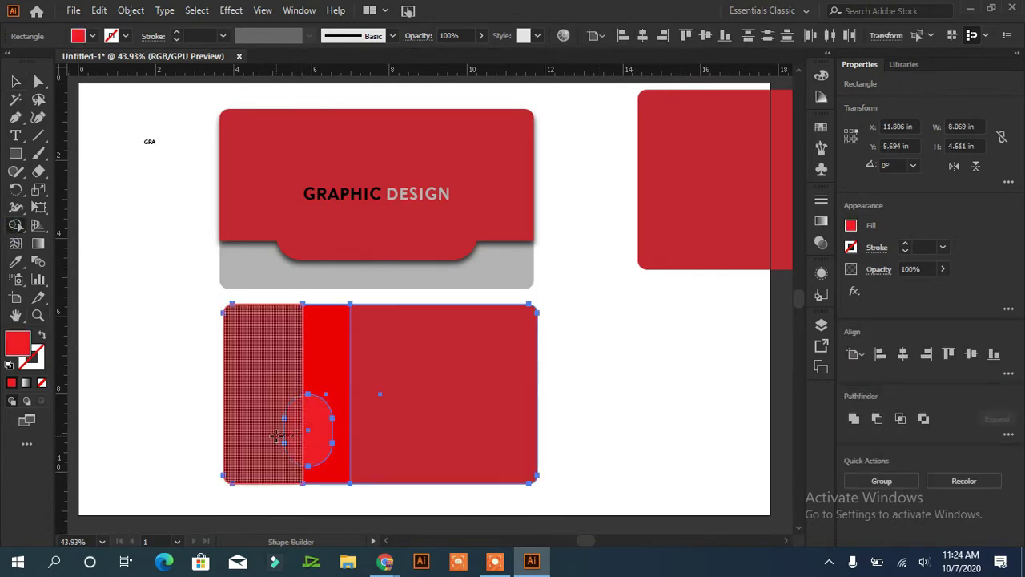
pyautogui.click(300, 429)
pyautogui.press('v')
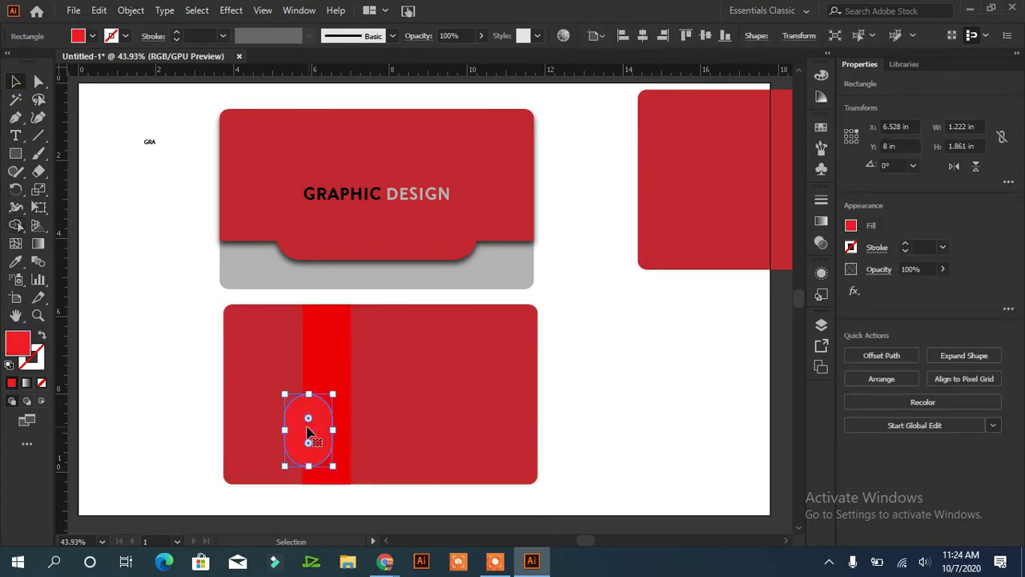
pyautogui.moveTo(584, 314); pyautogui.dragTo(232, 489)
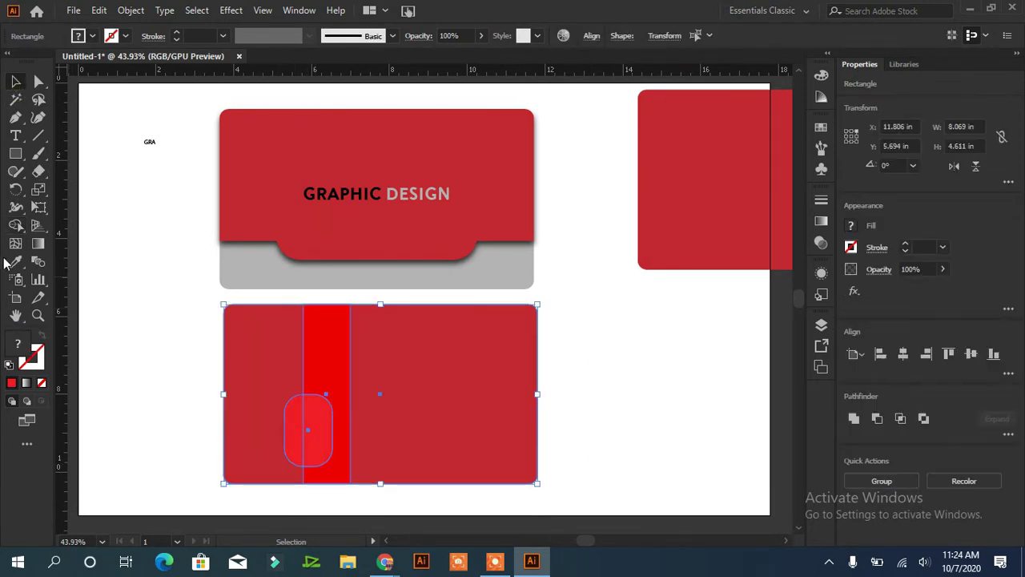
pyautogui.hotkey('shift', 'm')
pyautogui.moveTo(308, 425); pyautogui.dragTo(480, 369)
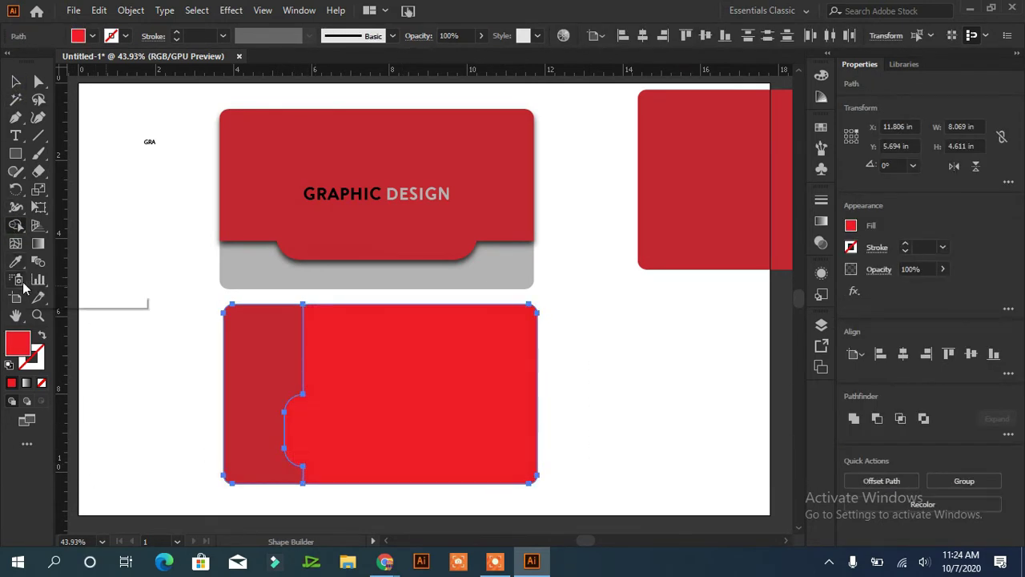
# Step: Recolour the bottom card's bright red right panel grey, sampling the front card's grey
pyautogui.press('i')
pyautogui.click(251, 258)
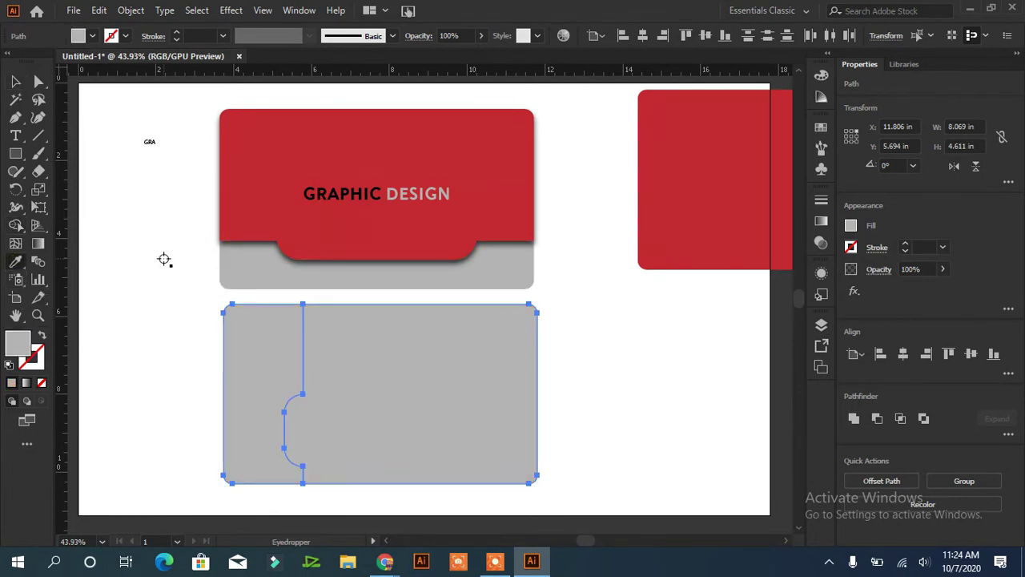
pyautogui.hotkey('ctrl', 'z')
pyautogui.click(15, 81)
pyautogui.click(98, 229)
pyautogui.click(417, 385)
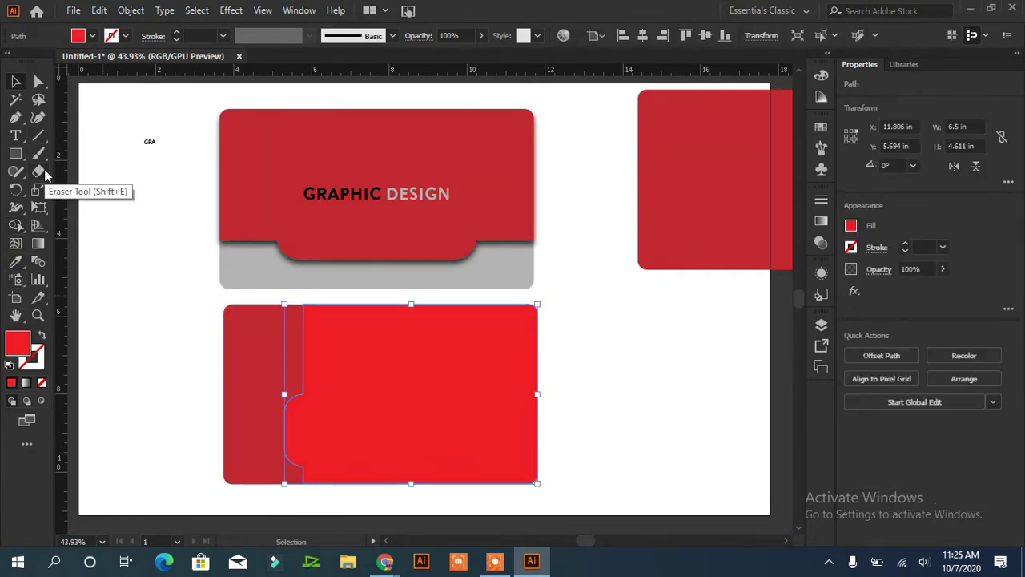
pyautogui.click(16, 261)
pyautogui.click(337, 272)
pyautogui.press('v')
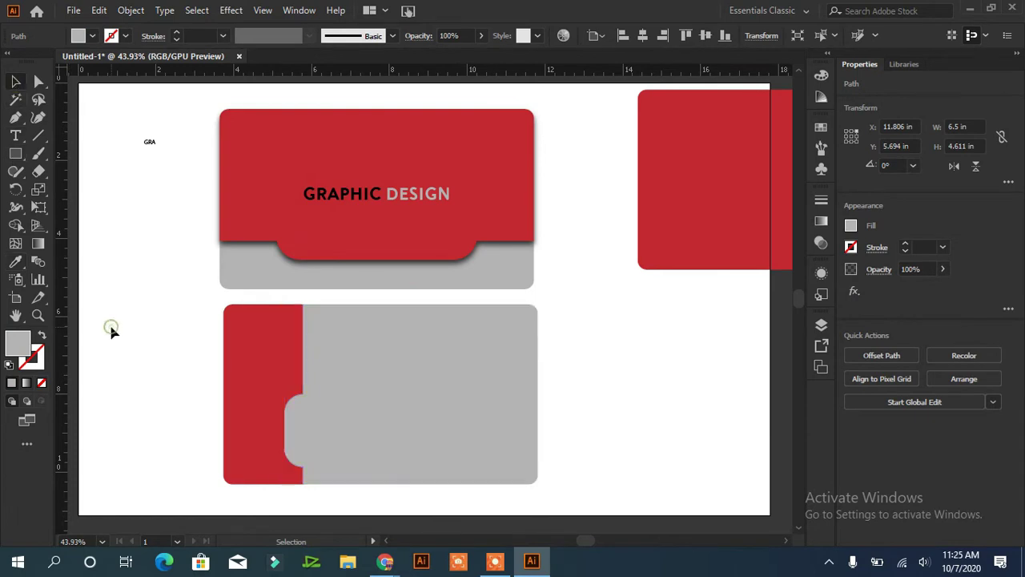
pyautogui.click(112, 330)
pyautogui.click(340, 401)
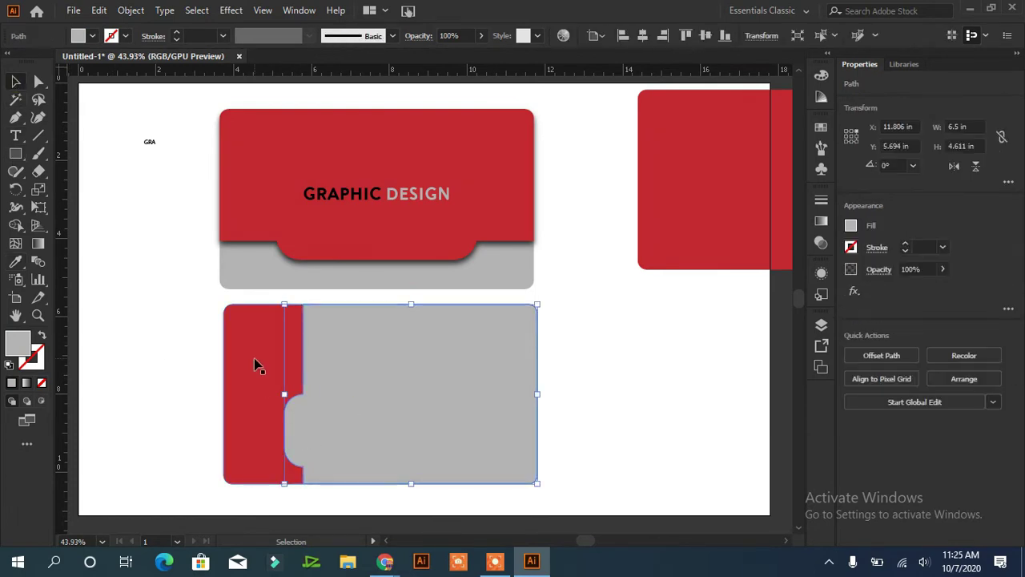
# Step: Add a drop shadow to the grey panel with X offset -0.1 in and Y offset 0 in
pyautogui.click(231, 10)
pyautogui.click(409, 183)
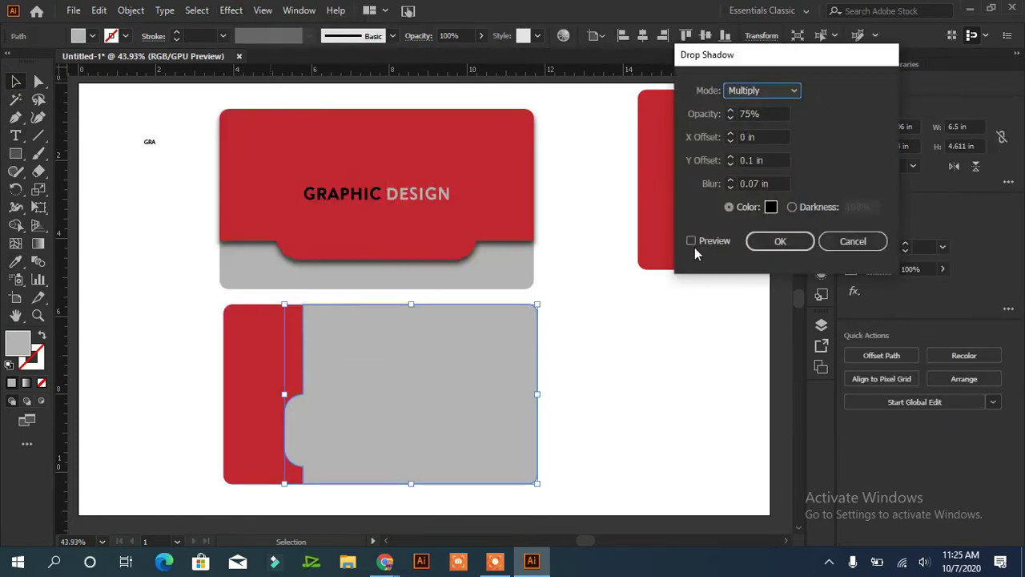
pyautogui.click(691, 241)
pyautogui.click(730, 158)
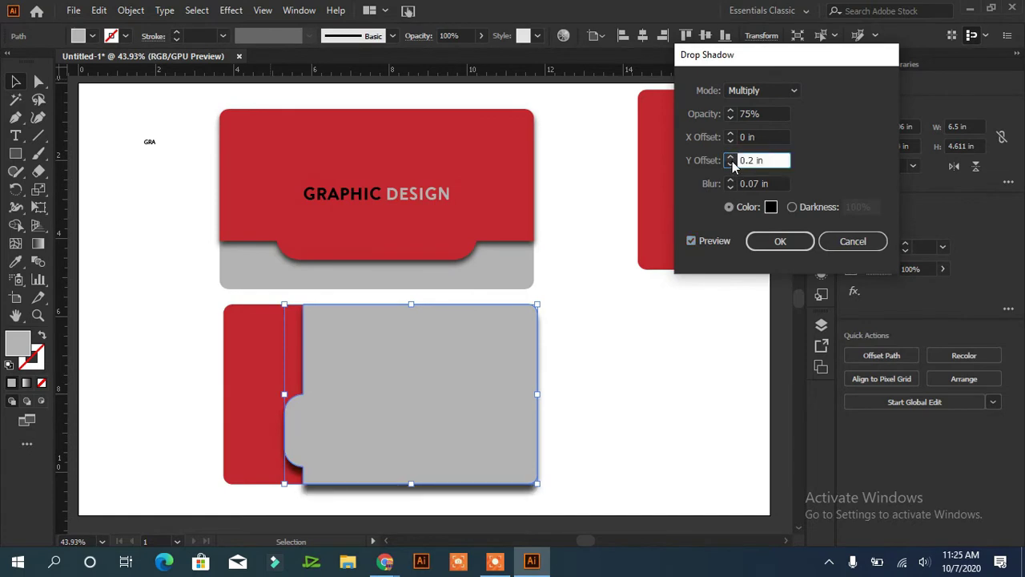
pyautogui.click(731, 164)
pyautogui.click(731, 164)
pyautogui.click(731, 134)
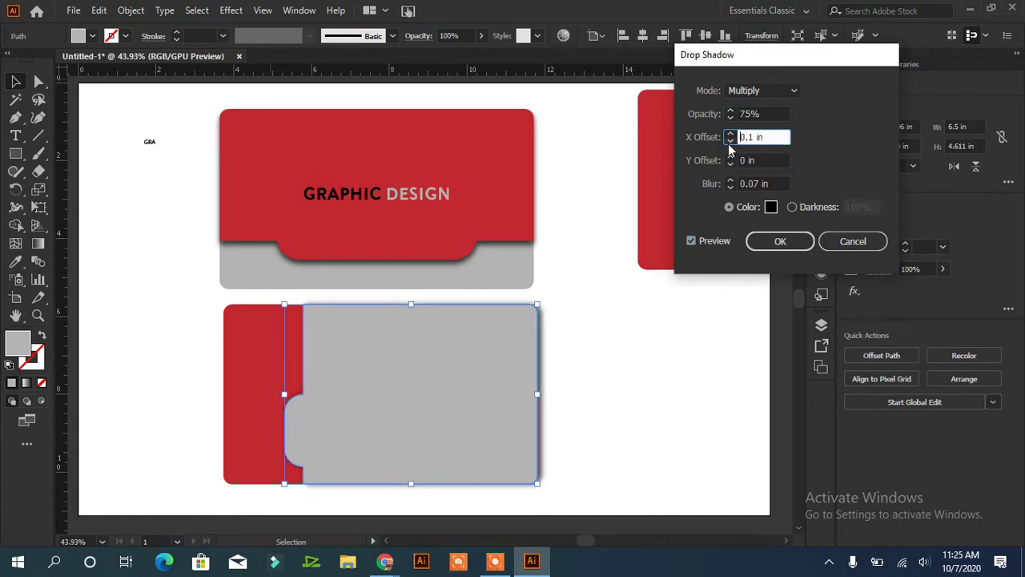
pyautogui.click(730, 141)
pyautogui.click(730, 142)
pyautogui.click(779, 241)
pyautogui.click(646, 353)
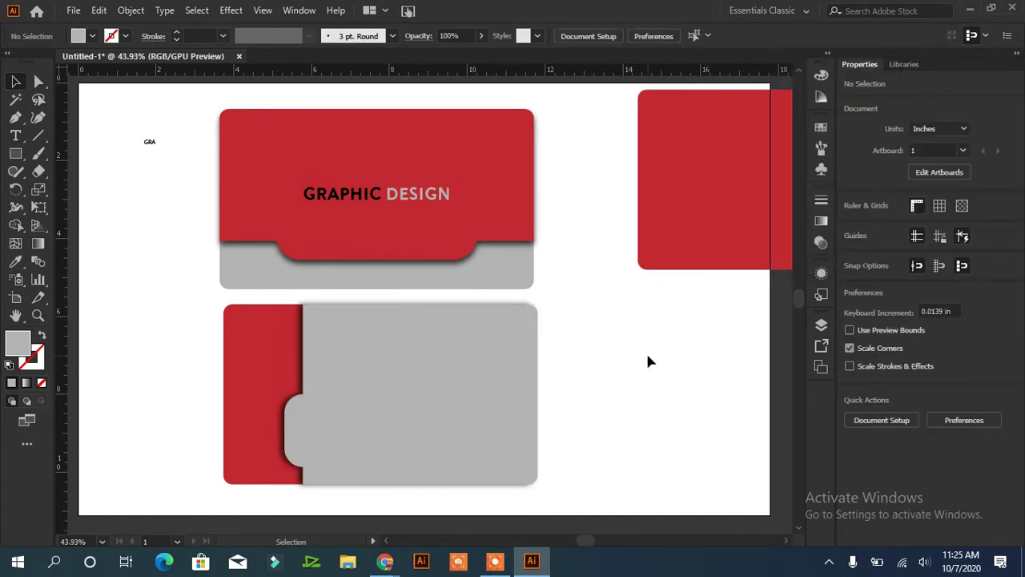
# Step: Inspect the top card group's attributes in the Appearance panel, then deselect
pyautogui.click(485, 244)
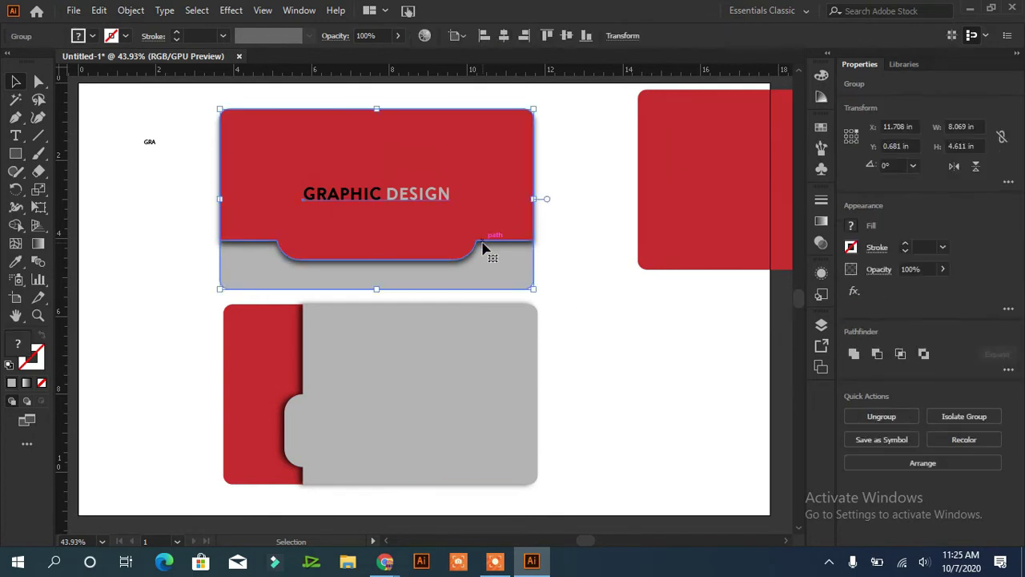
pyautogui.click(1008, 309)
pyautogui.click(695, 324)
pyautogui.click(691, 304)
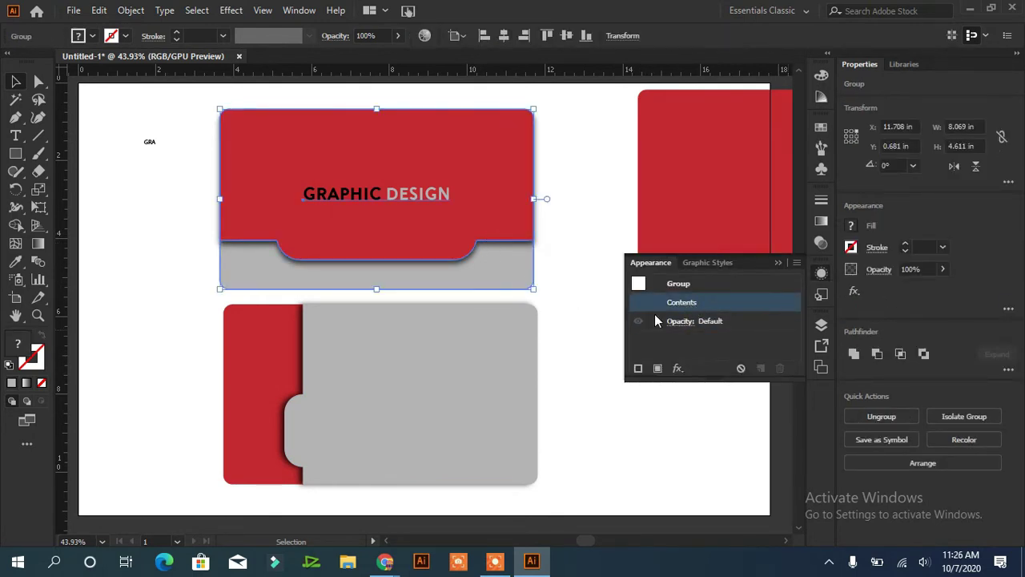
pyautogui.click(400, 419)
pyautogui.click(580, 392)
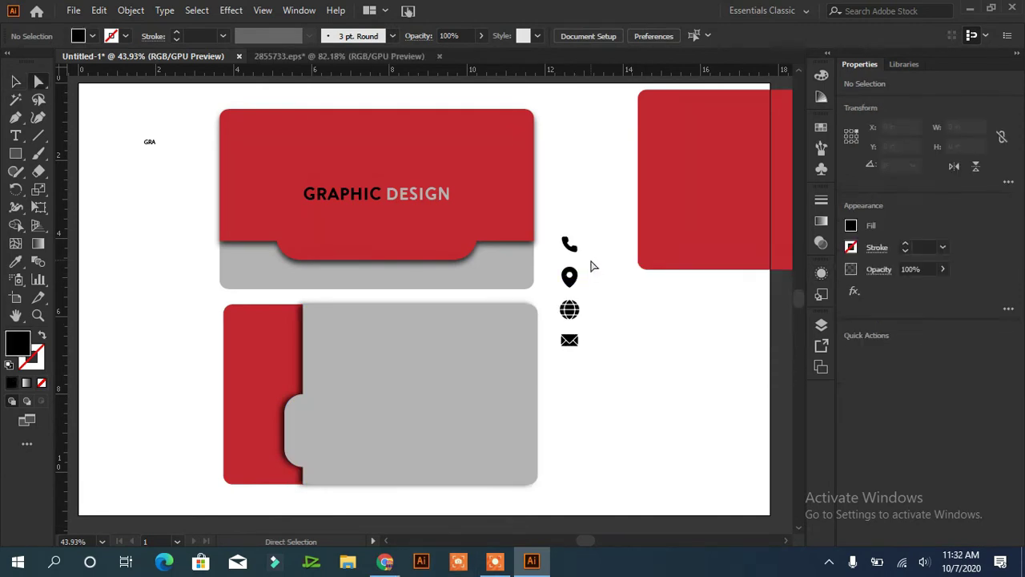
# Step: Move the contact icons onto the grey card and draw a horizontal line beside the phone icon
pyautogui.moveTo(584, 361)
pyautogui.mouseDown()
pyautogui.moveTo(553, 228)
pyautogui.moveTo(334, 390)
pyautogui.moveTo(340, 365)
pyautogui.mouseUp()
pyautogui.press('v')
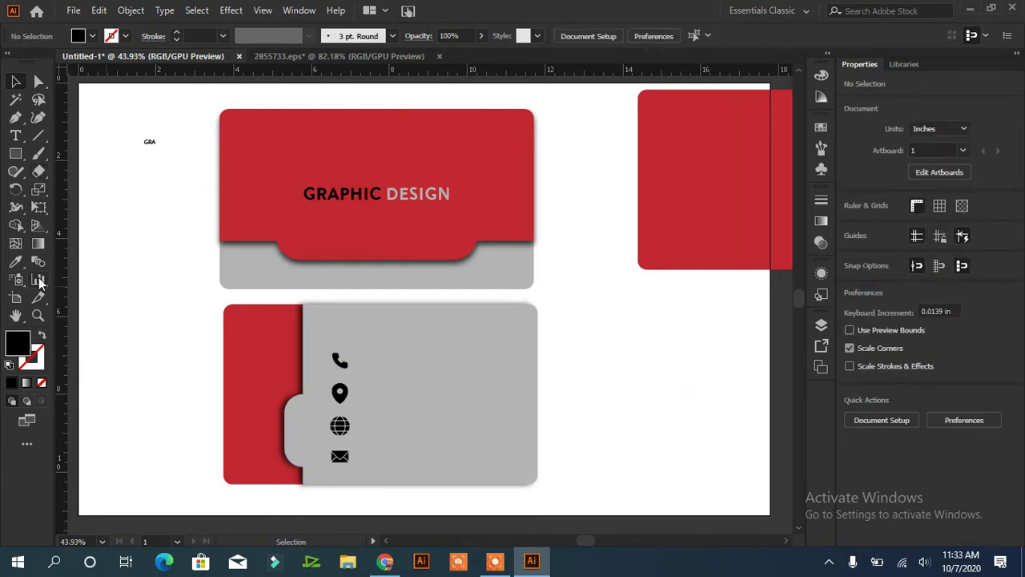
pyautogui.click(38, 135)
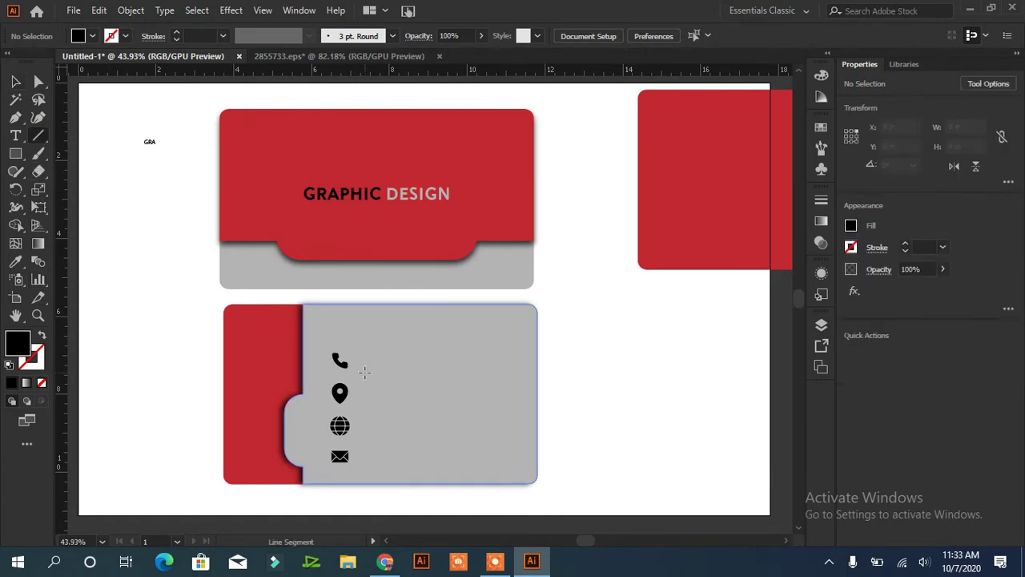
pyautogui.moveTo(364, 373); pyautogui.dragTo(471, 370)
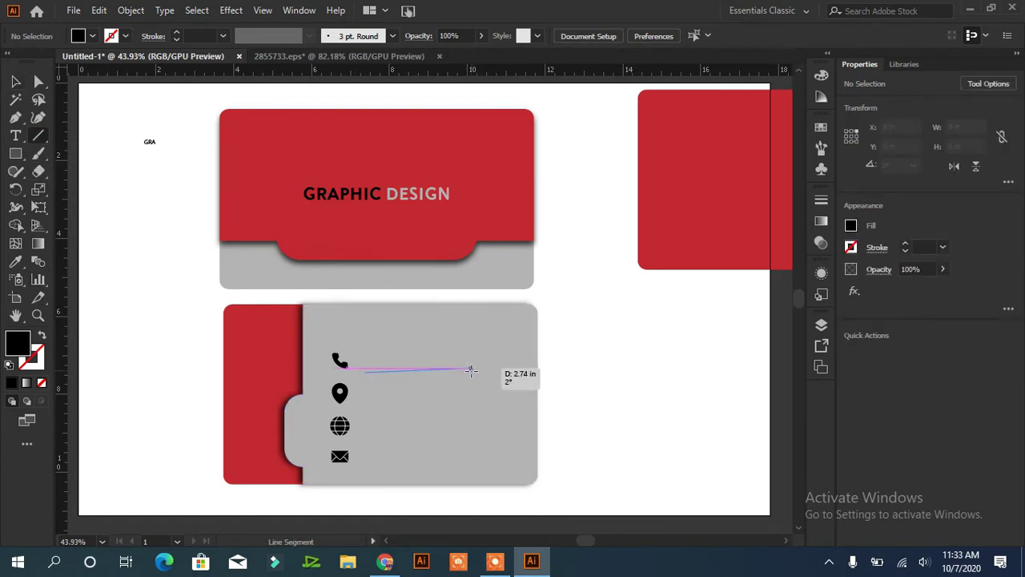
pyautogui.moveTo(471, 370); pyautogui.dragTo(463, 372)
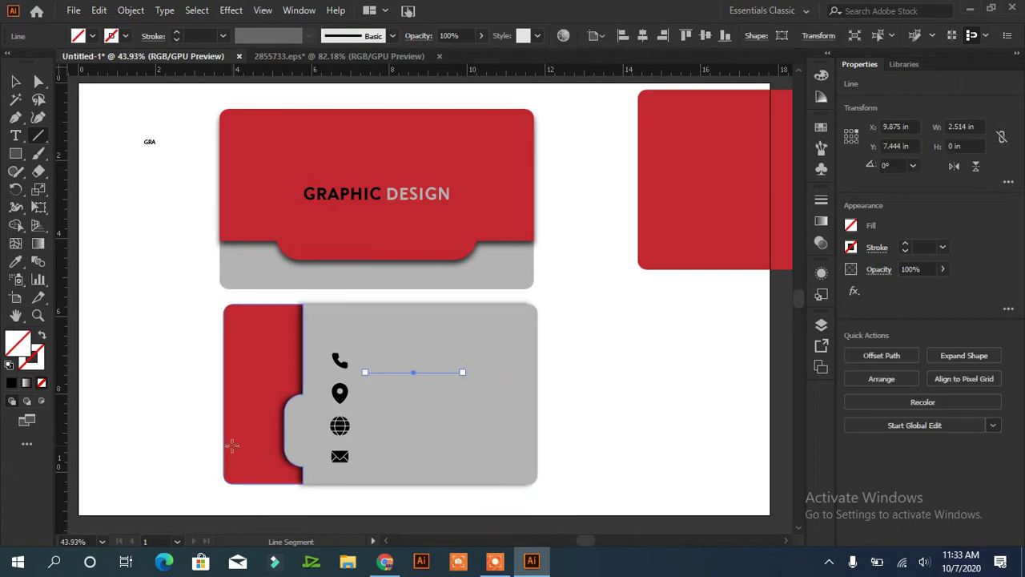
# Step: Give the new line a 1 px black stroke
pyautogui.press('v')
pyautogui.click(374, 419)
pyautogui.click(413, 372)
pyautogui.click(177, 36)
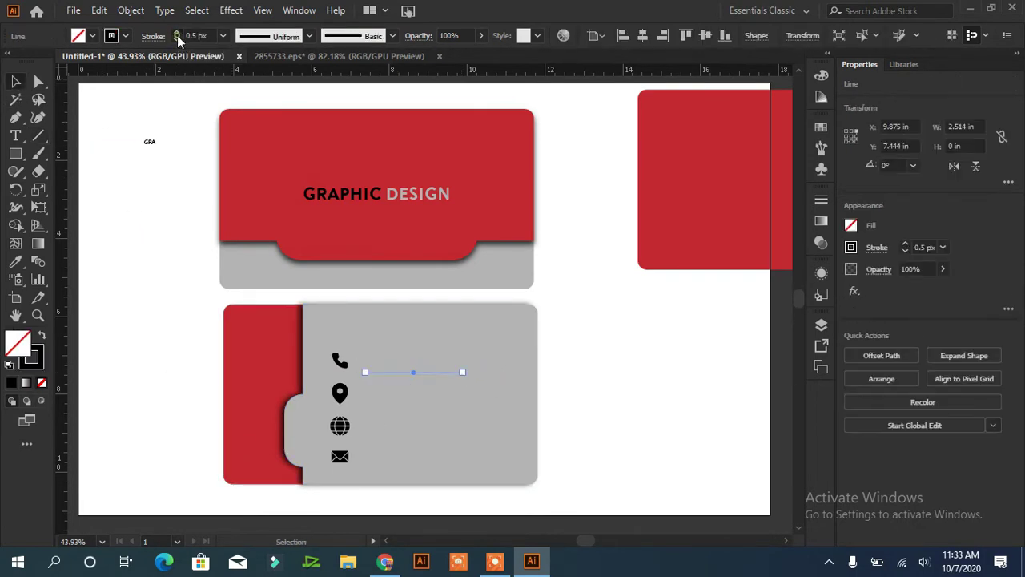
pyautogui.click(177, 39)
pyautogui.click(186, 322)
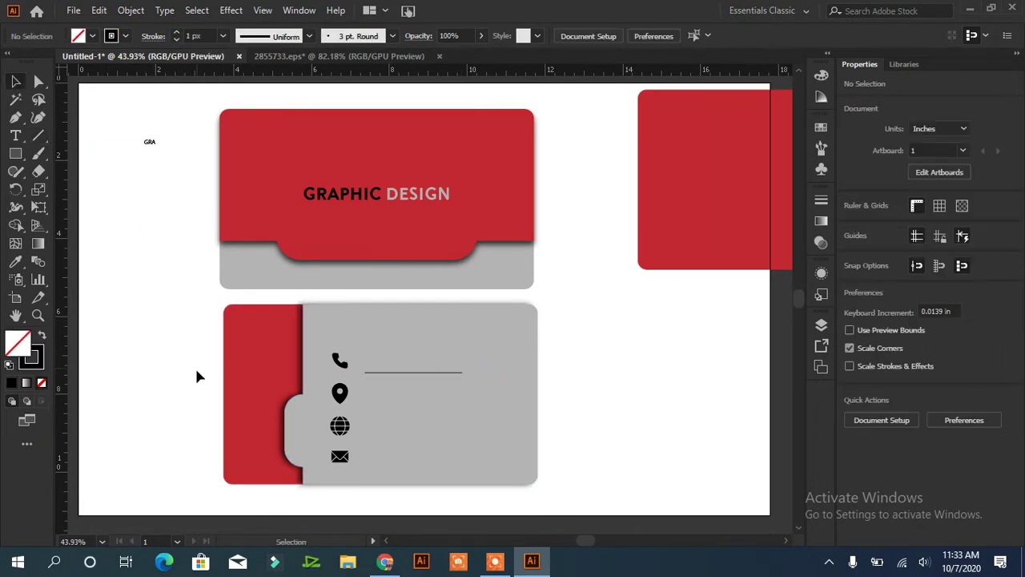
# Step: Place 20 px placeholder text beside the phone icon, trim it, and reposition it
pyautogui.press('t')
pyautogui.click(358, 358)
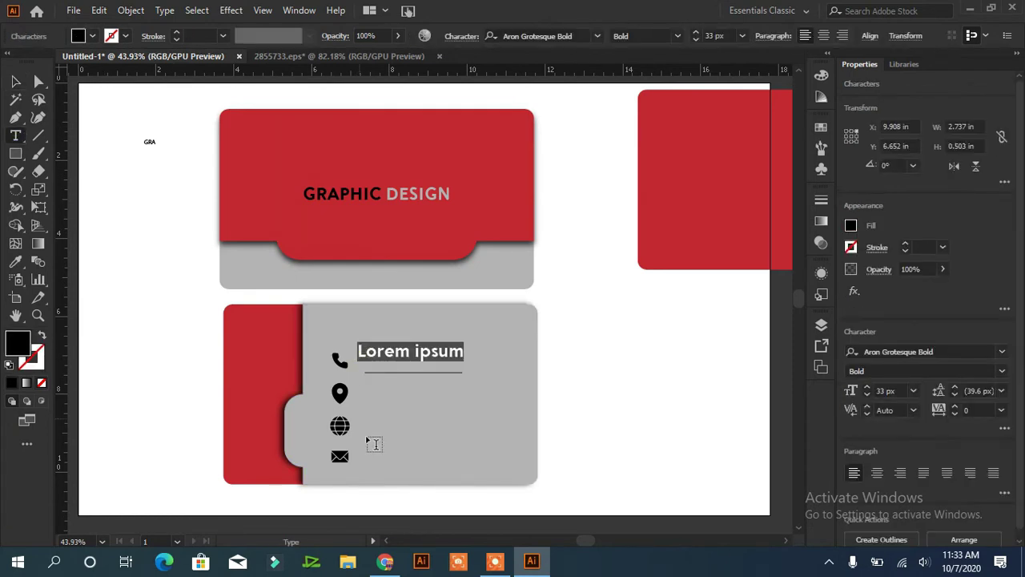
pyautogui.click(868, 394)
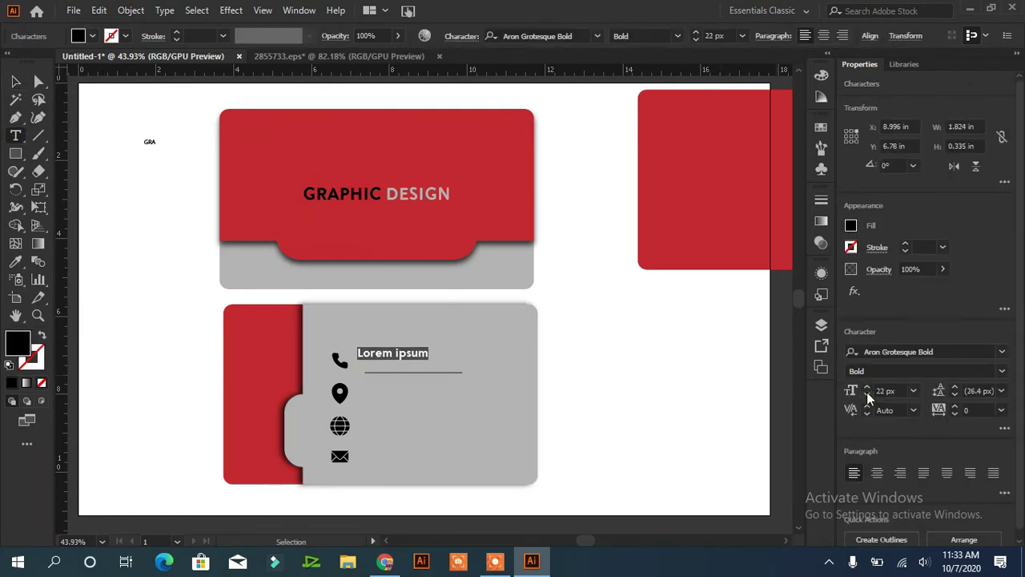
pyautogui.click(868, 394)
pyautogui.click(426, 357)
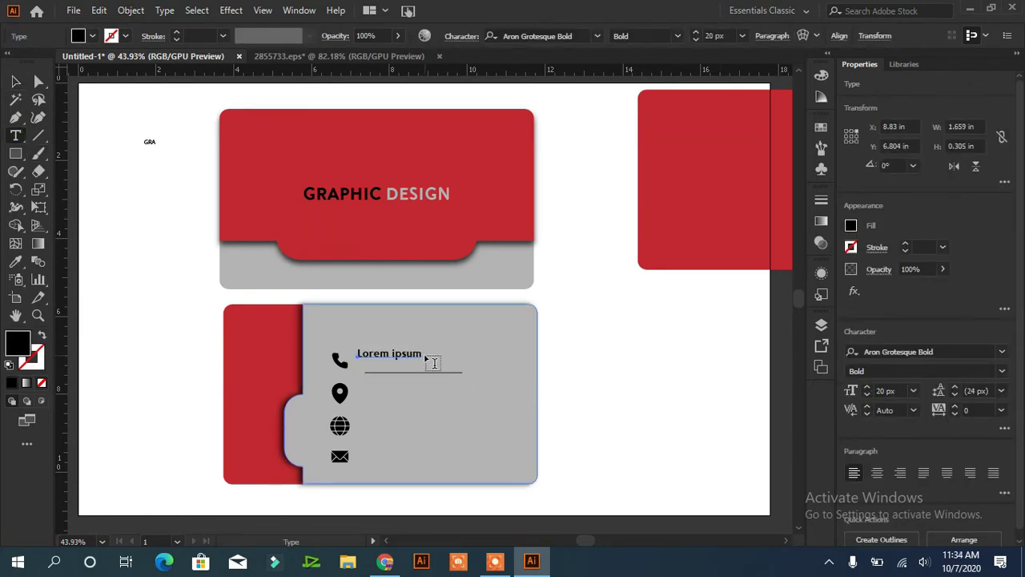
pyautogui.press('BackSpace')
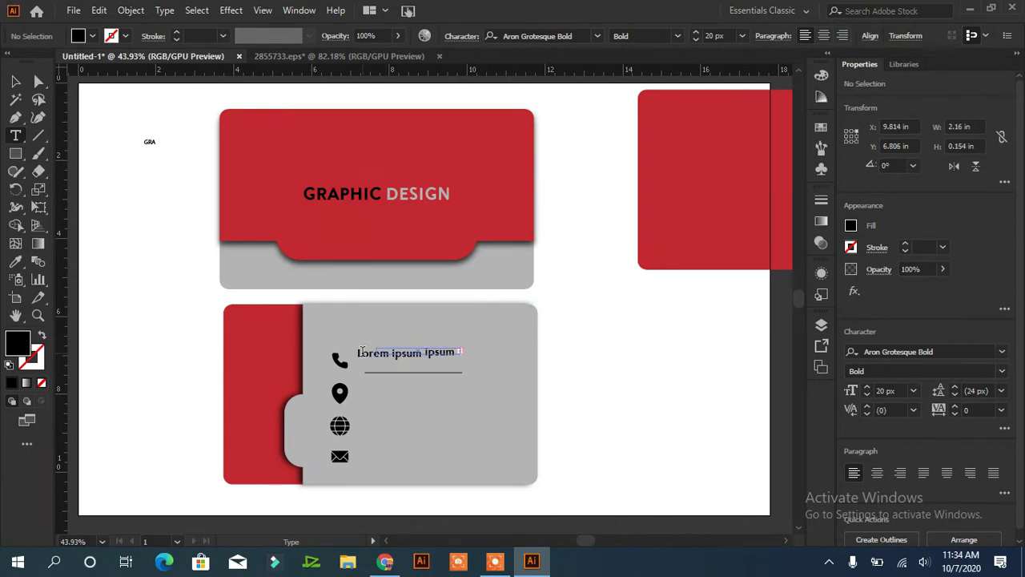
pyautogui.press('BackSpace')
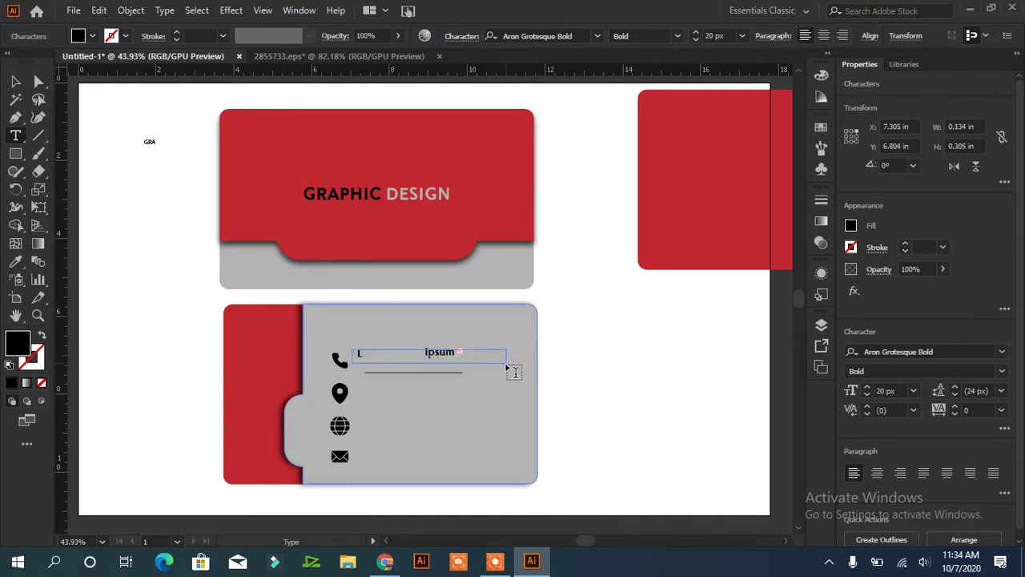
pyautogui.press('Escape')
pyautogui.click(446, 360)
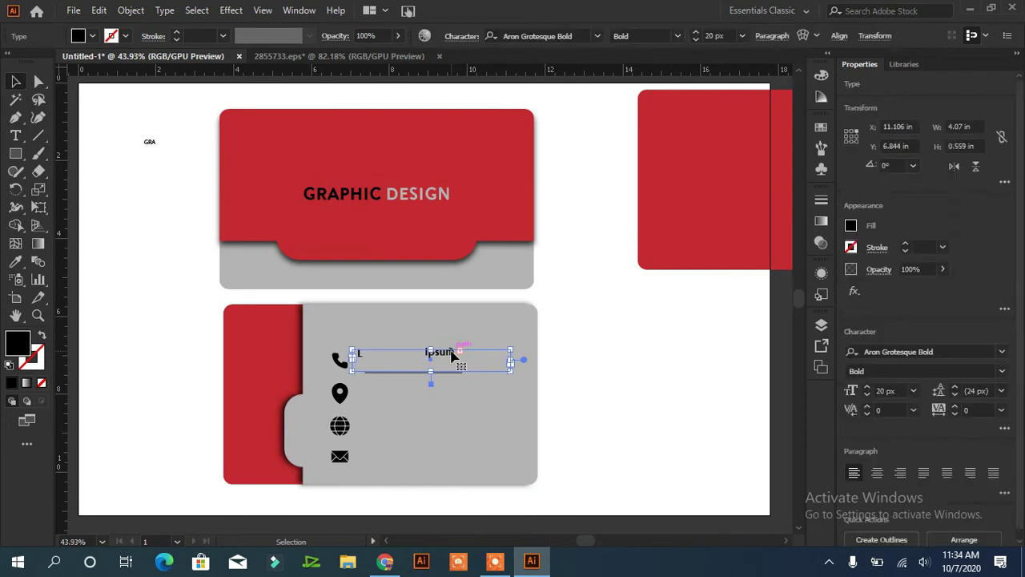
pyautogui.moveTo(446, 357); pyautogui.dragTo(358, 360)
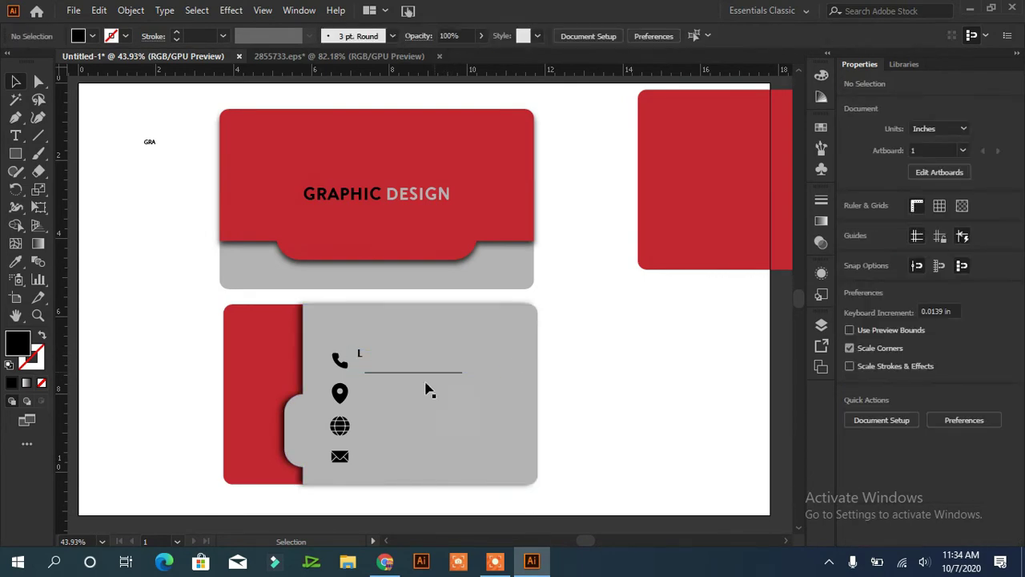
# Step: Type the phone number beside the phone icon, enlarge it to 23 px, and set it on the line
pyautogui.press('t')
pyautogui.click(358, 354)
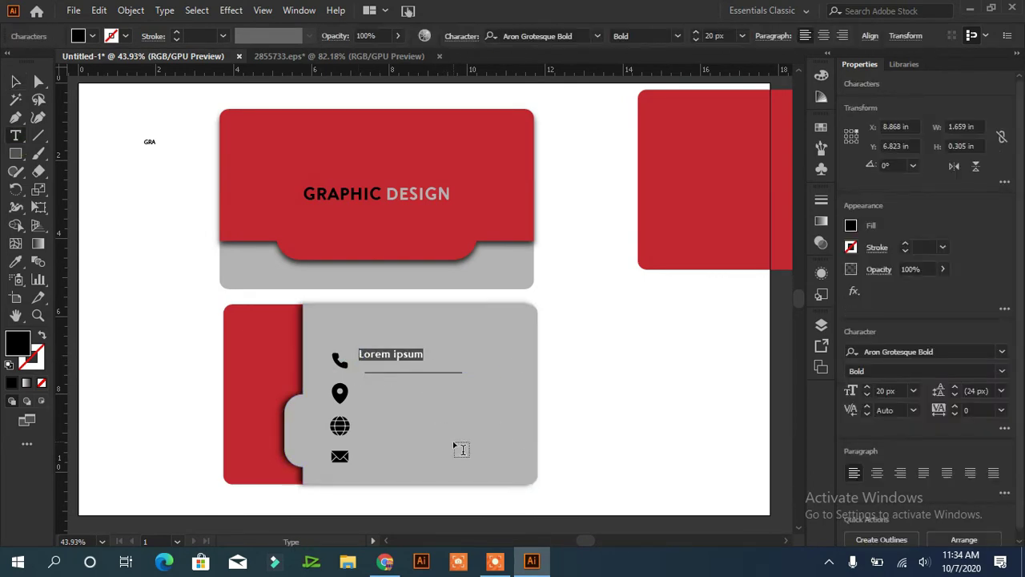
pyautogui.write('00923861234')
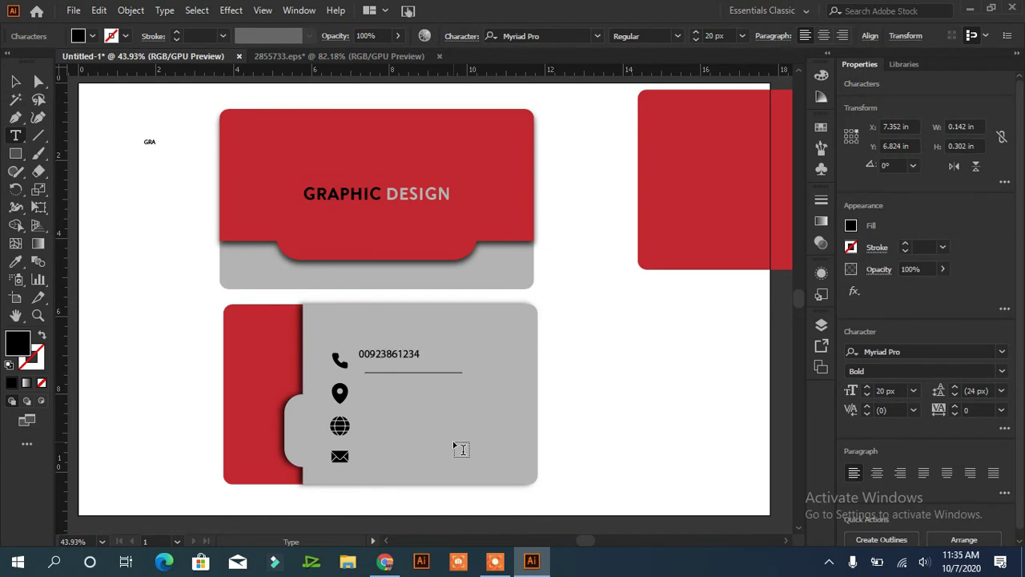
pyautogui.press('Escape')
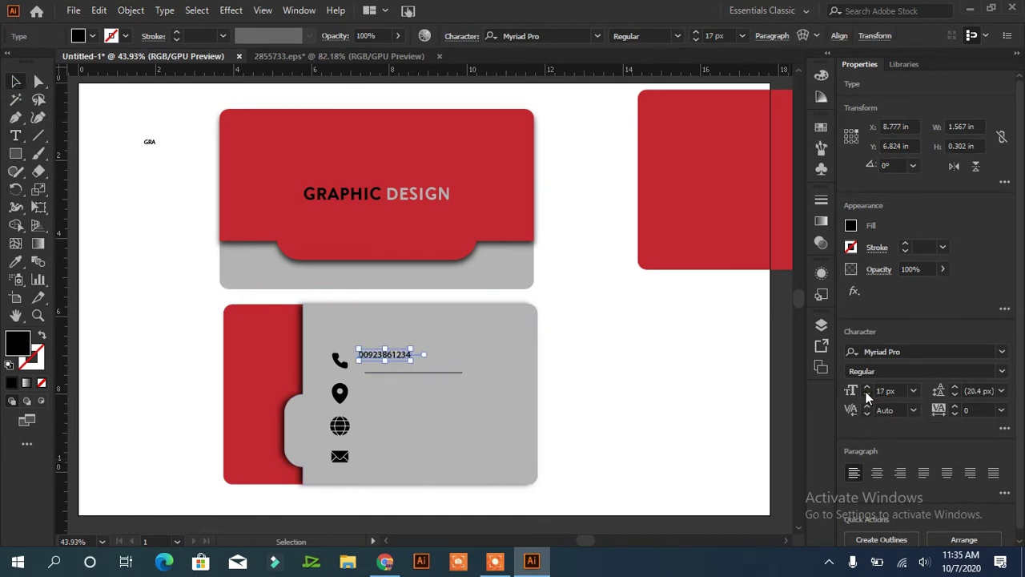
pyautogui.click(867, 388)
pyautogui.click(867, 389)
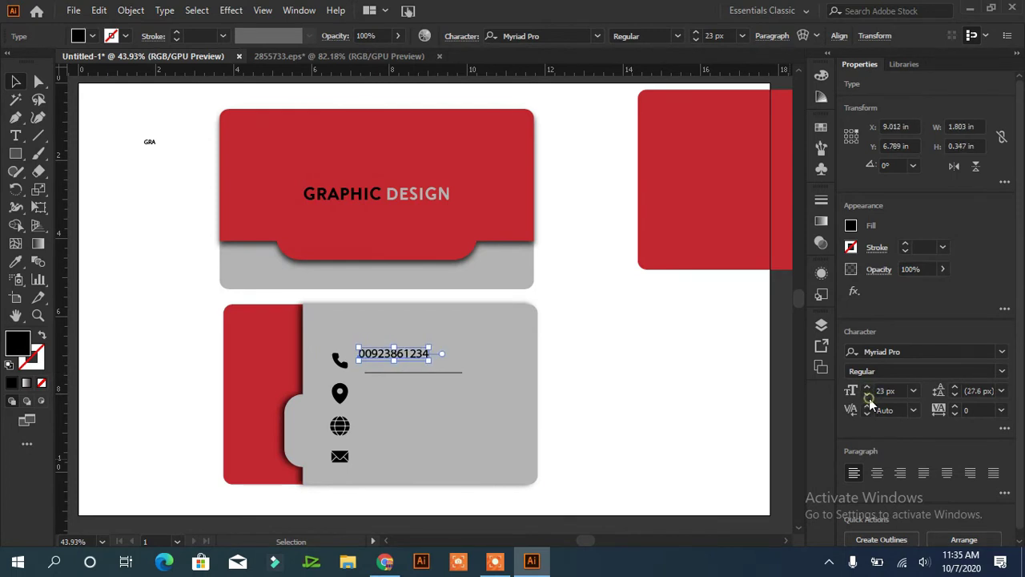
pyautogui.moveTo(393, 355); pyautogui.dragTo(404, 365)
# Step: Widen the phone number's letter spacing
pyautogui.click(421, 408)
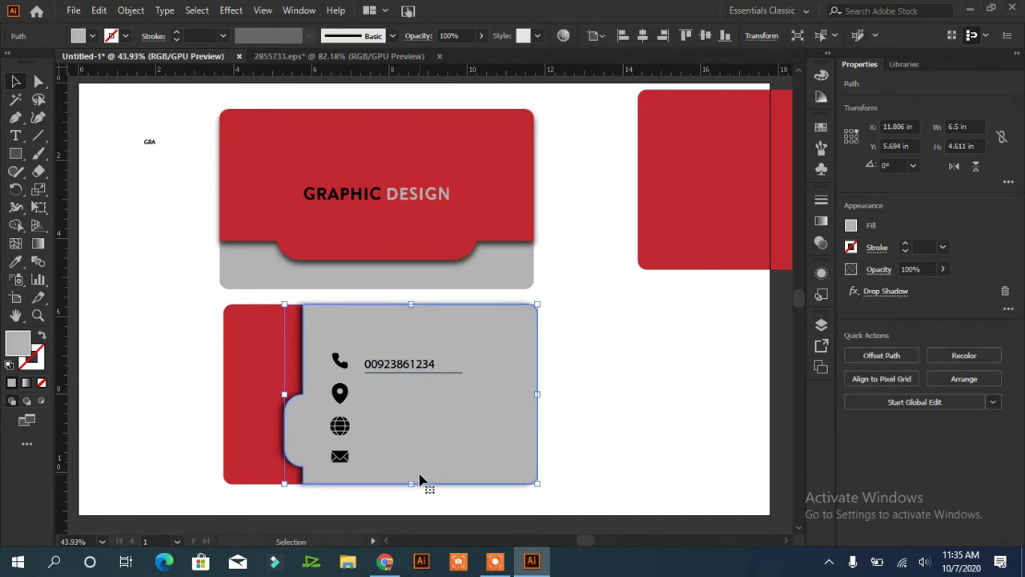
pyautogui.click(403, 367)
pyautogui.click(954, 413)
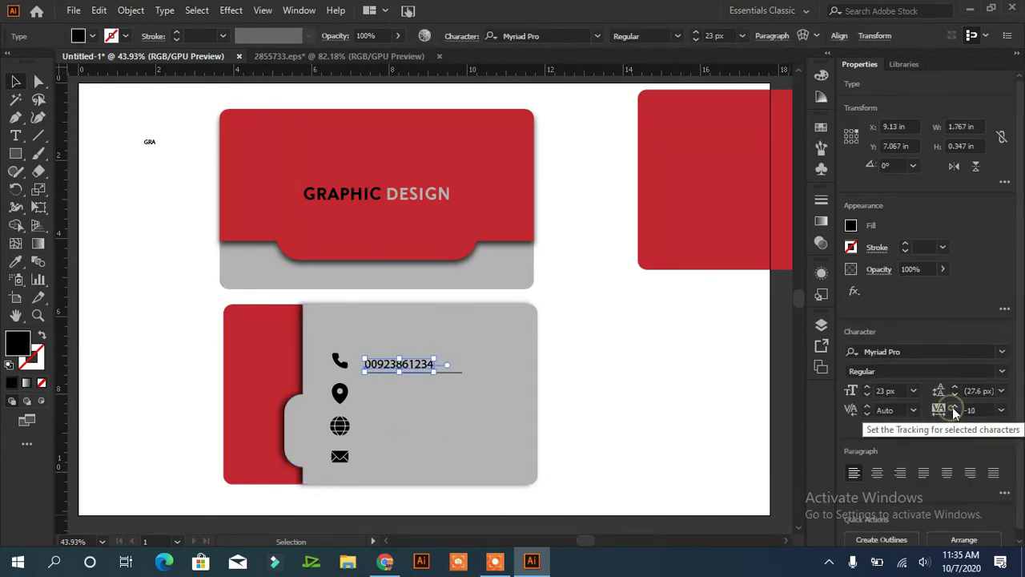
pyautogui.click(1002, 410)
# Step: Apply the wider spacing and duplicate the line under the location, globe and email icons
pyautogui.click(979, 361)
pyautogui.hotkey('ctrl', 'shift', 'a')
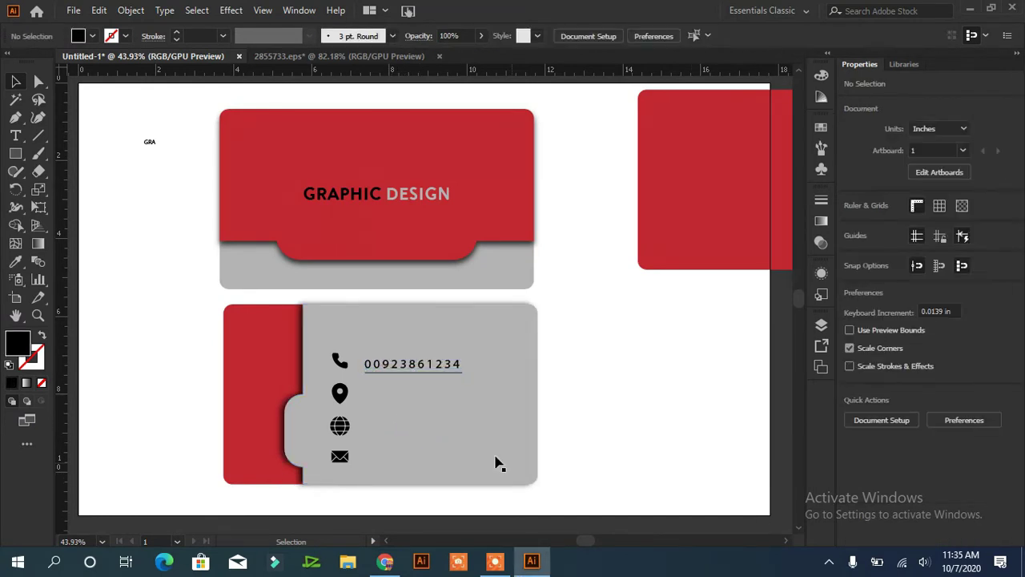
pyautogui.moveTo(412, 375); pyautogui.dragTo(410, 406)
pyautogui.hotkey('ctrl', 'd')
pyautogui.hotkey('ctrl', 'd')
pyautogui.click(140, 328)
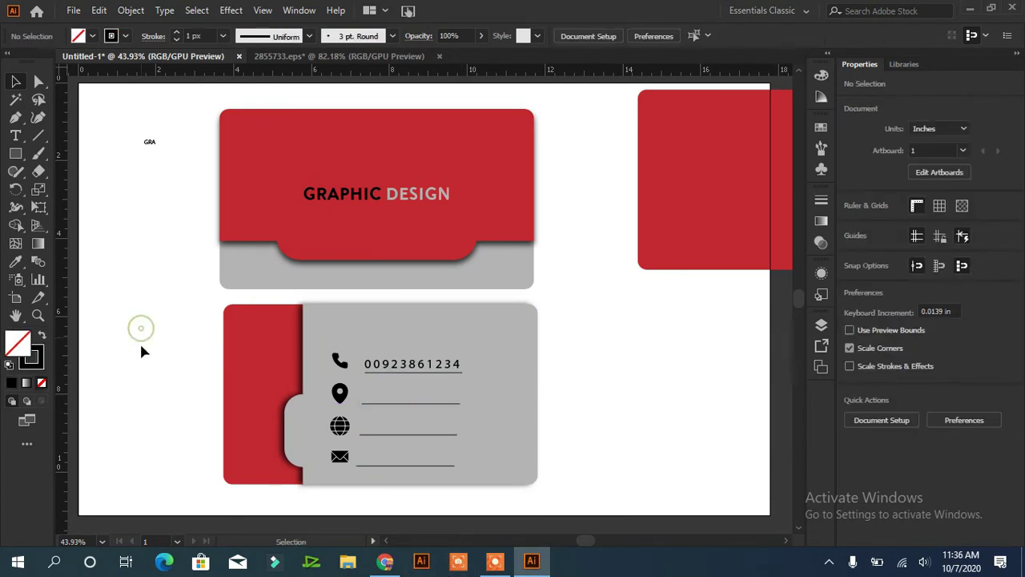
pyautogui.click(408, 465)
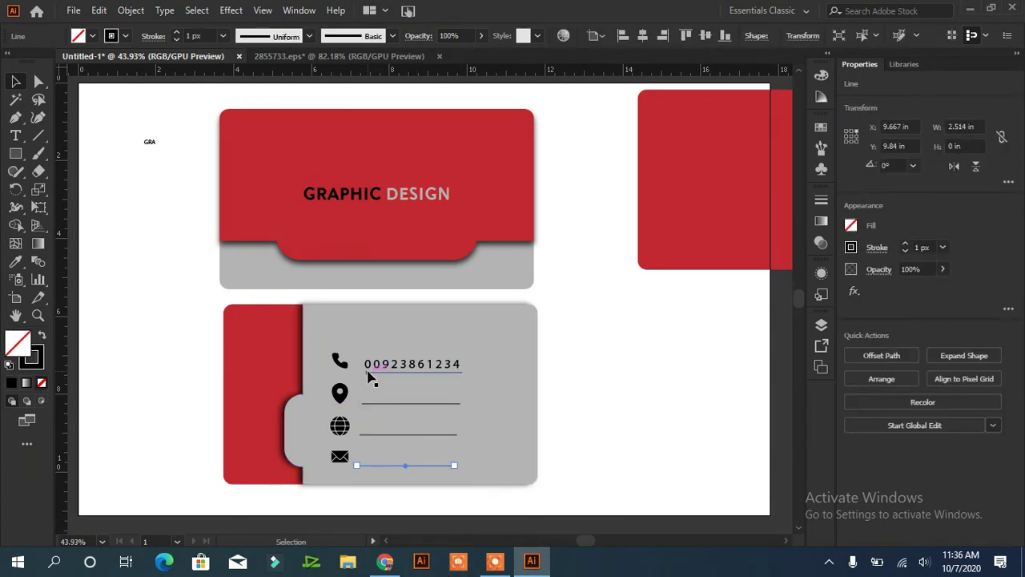
# Step: Add a vertical guide and align the starts of the copied lines to it
pyautogui.moveTo(60, 258); pyautogui.dragTo(364, 273)
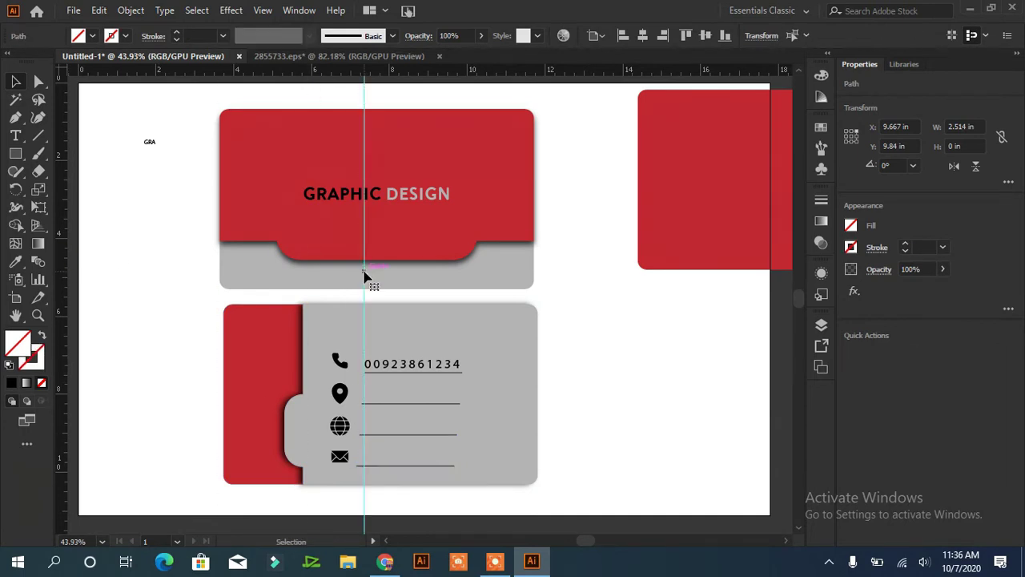
pyautogui.moveTo(400, 407); pyautogui.dragTo(435, 410)
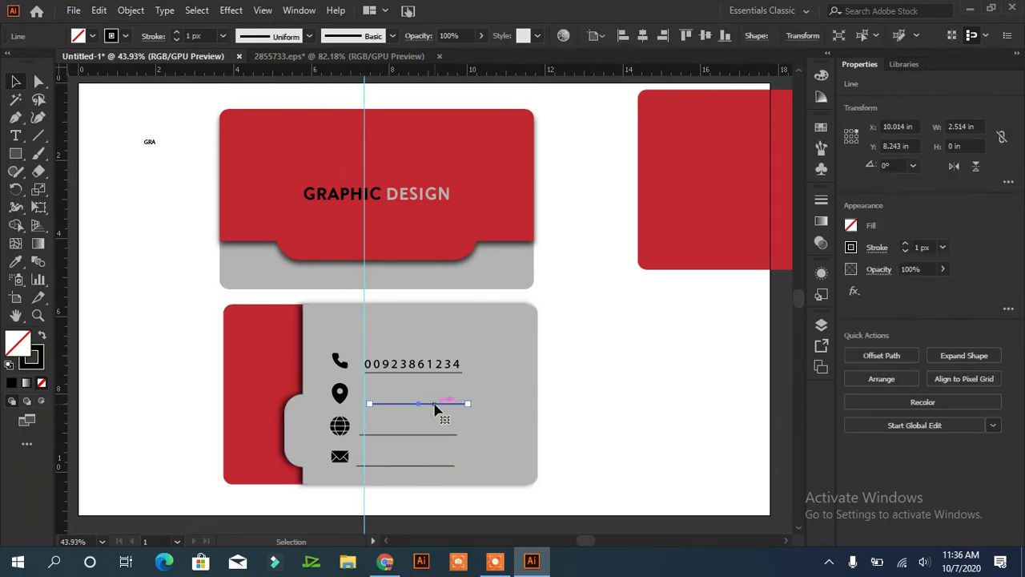
pyautogui.moveTo(359, 434); pyautogui.dragTo(374, 435)
pyautogui.moveTo(407, 466); pyautogui.dragTo(412, 471)
pyautogui.click(657, 389)
pyautogui.click(425, 466)
pyautogui.click(573, 384)
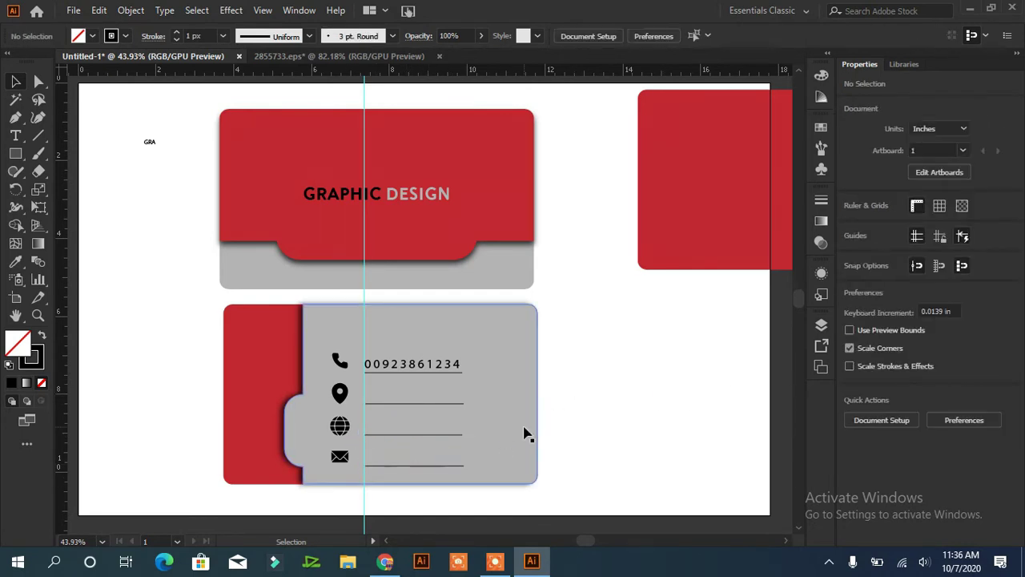
# Step: Type text on the location line and set its letter spacing to 0
pyautogui.press('t')
pyautogui.click(369, 392)
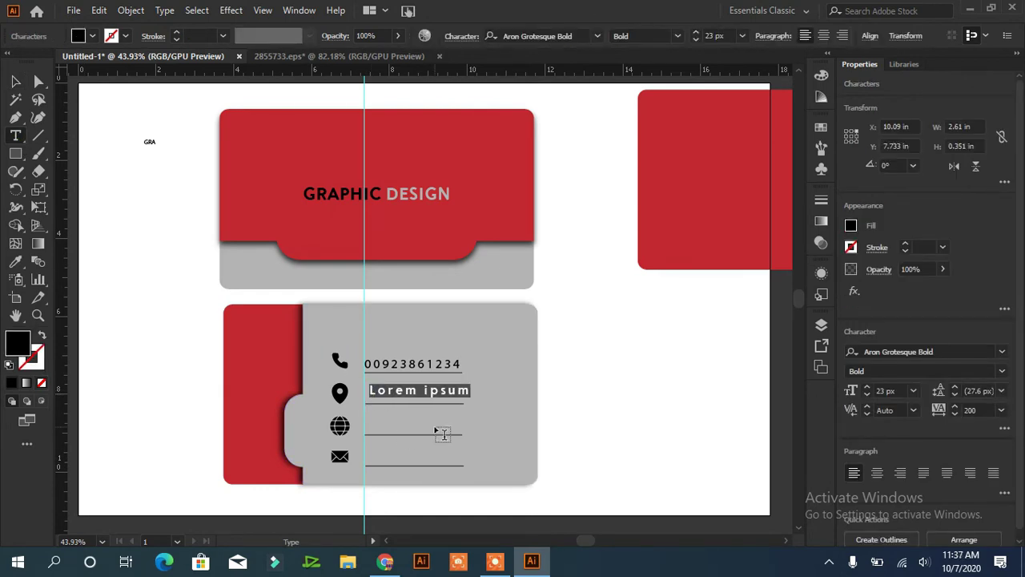
pyautogui.write('ASBCgull')
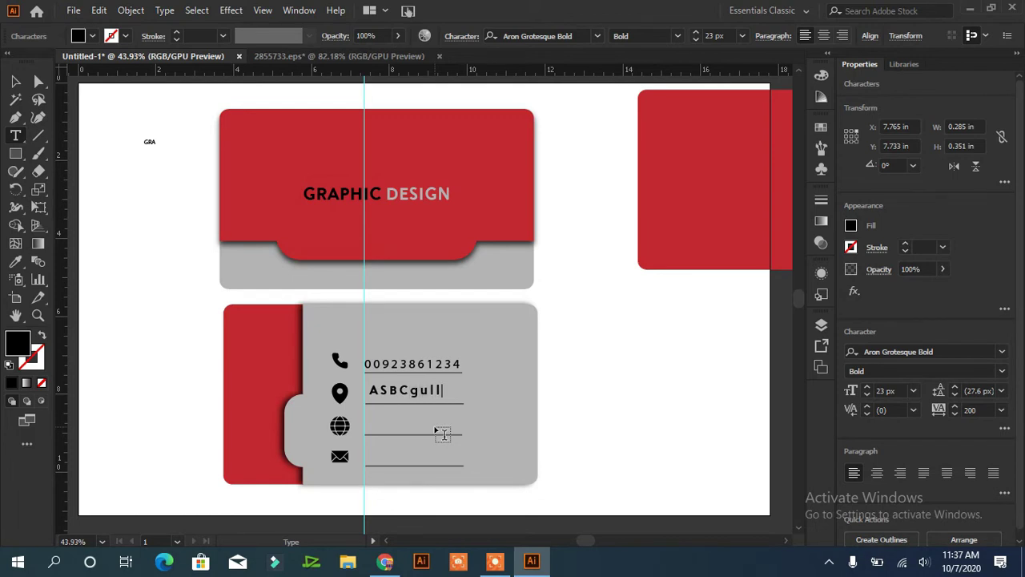
pyautogui.moveTo(370, 390); pyautogui.dragTo(442, 390)
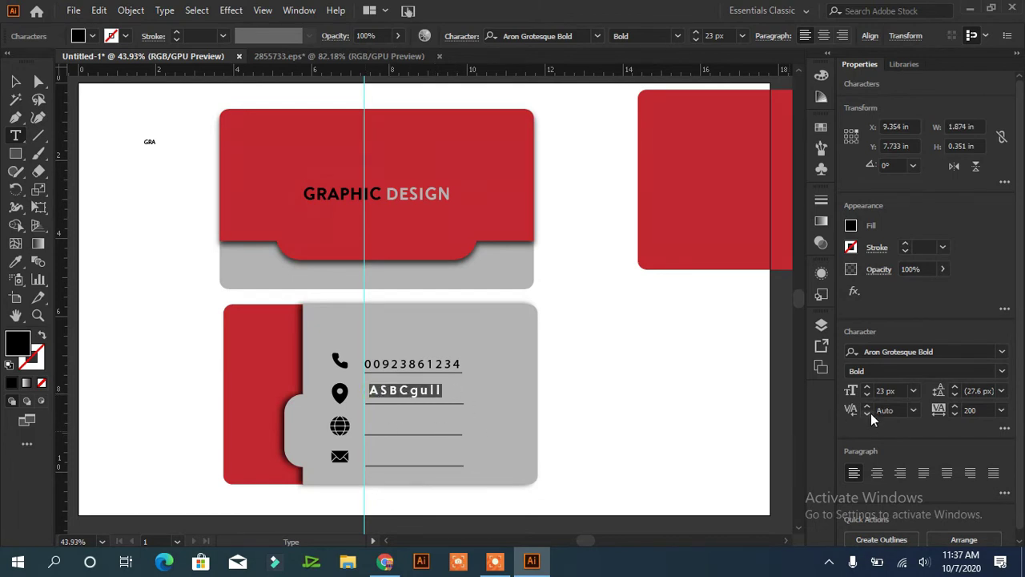
pyautogui.scroll(-7, 881, 390)
pyautogui.click(1001, 409)
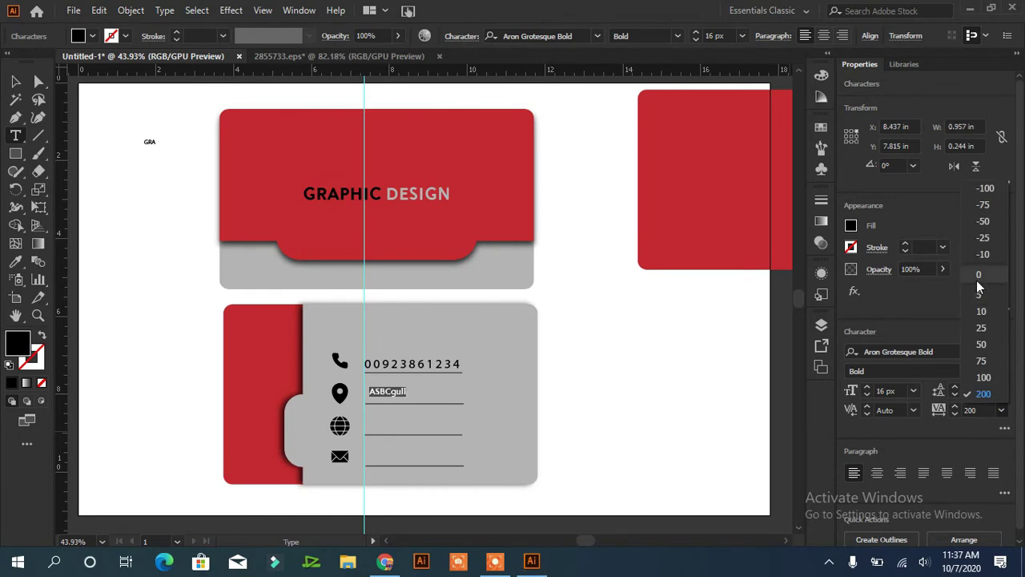
pyautogui.click(977, 344)
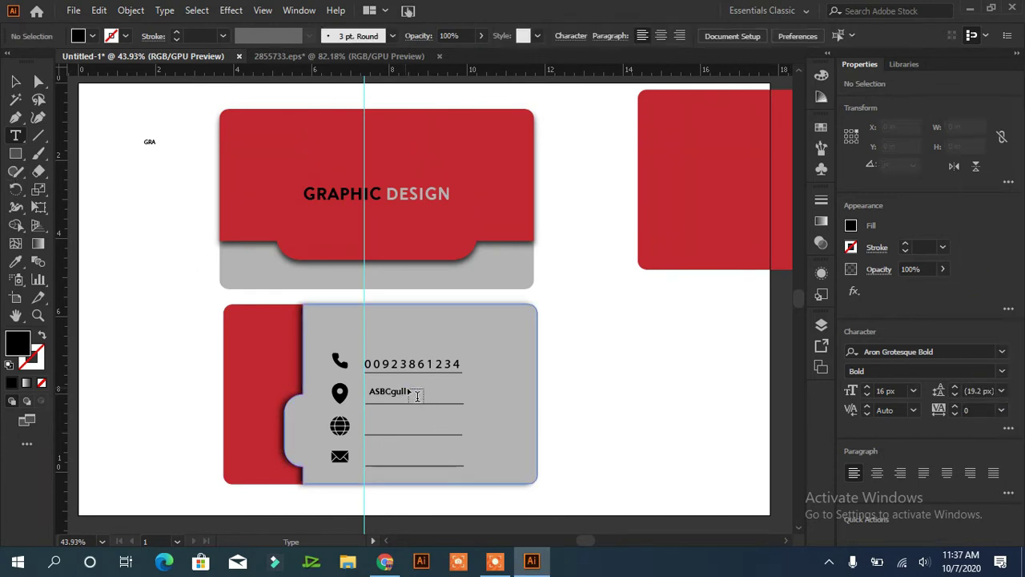
# Step: Remove the stray ASBCgull text and move Lorem ipsum onto the location line
pyautogui.click(407, 386)
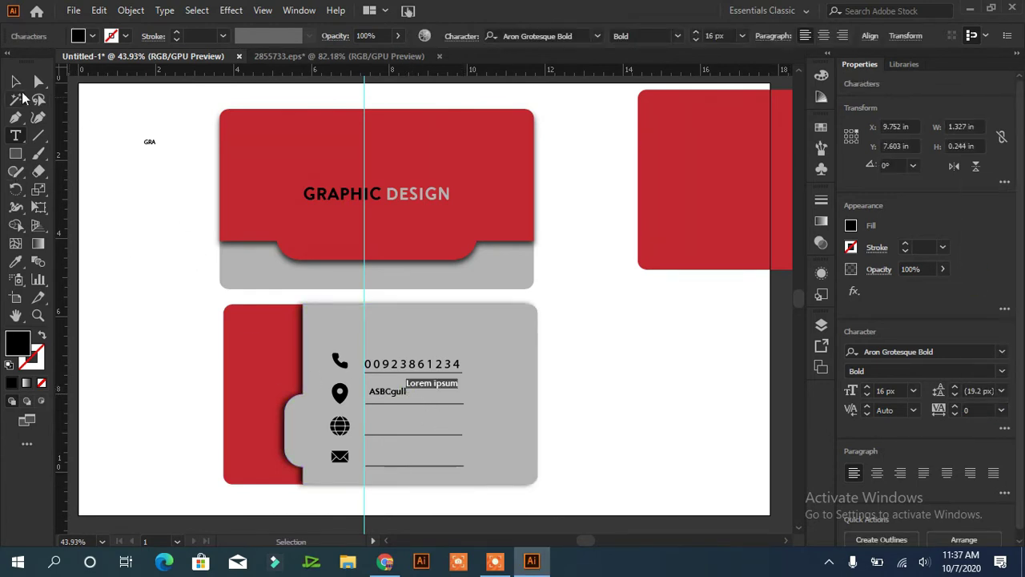
pyautogui.moveTo(404, 391); pyautogui.dragTo(368, 391)
pyautogui.press('BackSpace')
pyautogui.press('Escape')
pyautogui.moveTo(433, 383); pyautogui.dragTo(395, 397)
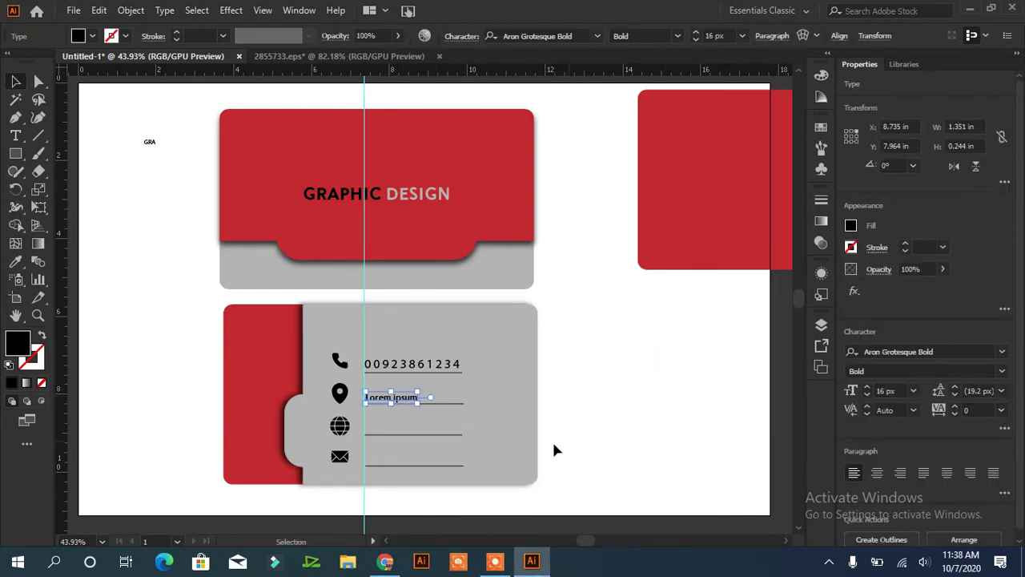
pyautogui.click(613, 419)
pyautogui.click(385, 444)
pyautogui.press('t')
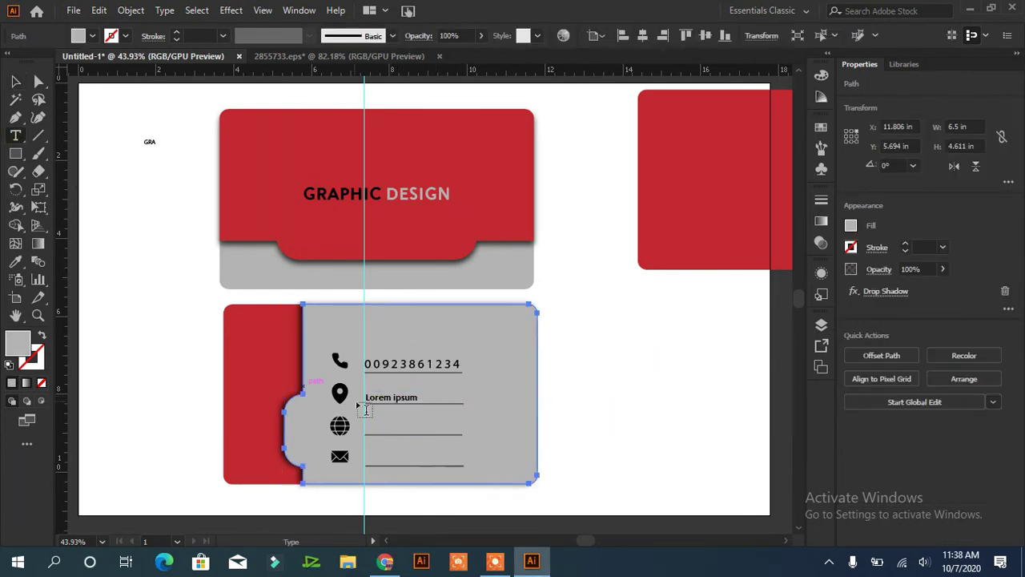
pyautogui.click(371, 424)
pyautogui.write('www.yahoo@.com')
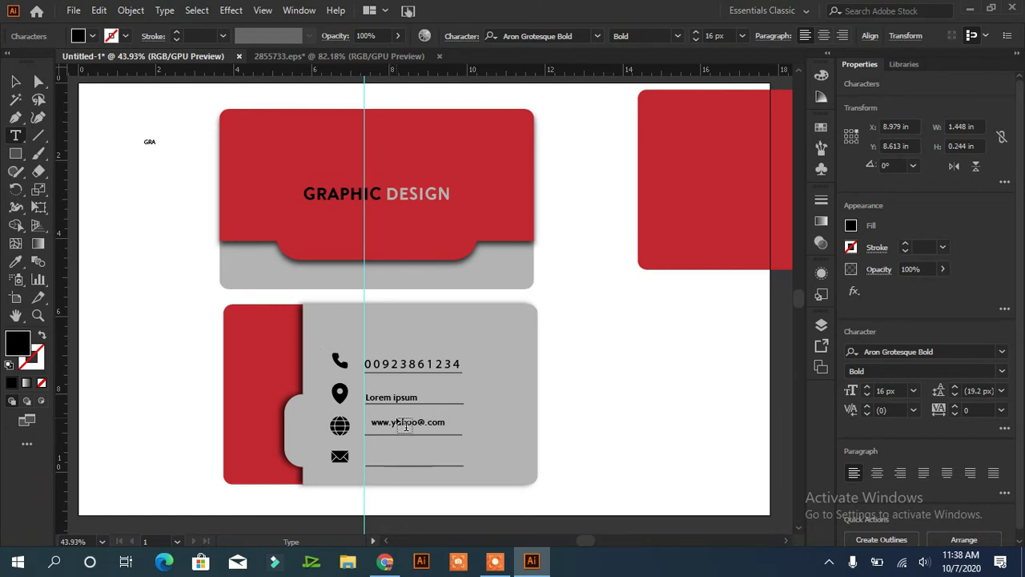
pyautogui.press('Escape')
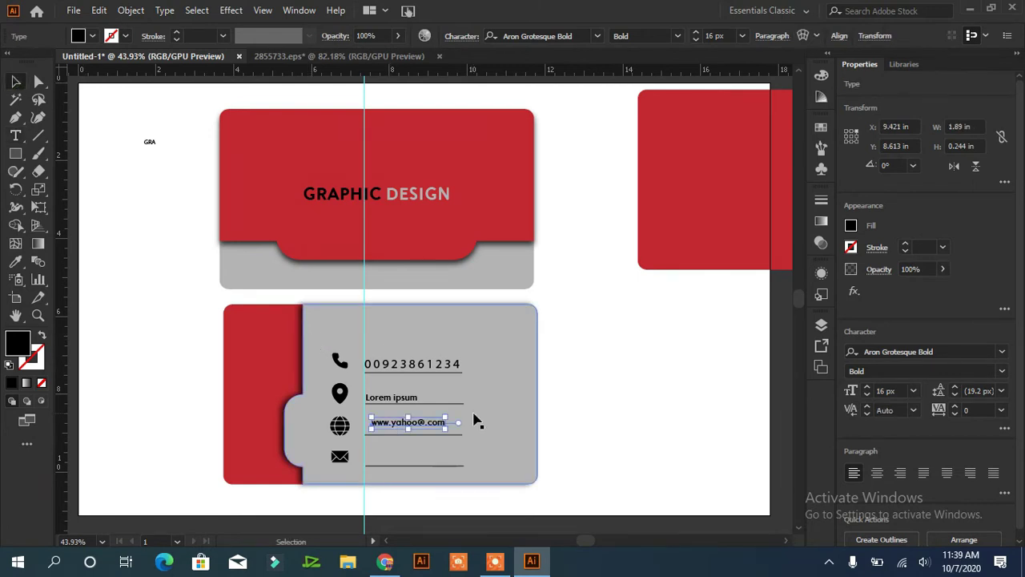
pyautogui.press('Down')
pyautogui.press('Down')
pyautogui.press('Down')
pyautogui.press('Down')
pyautogui.press('Left')
pyautogui.press('Left')
pyautogui.press('Left')
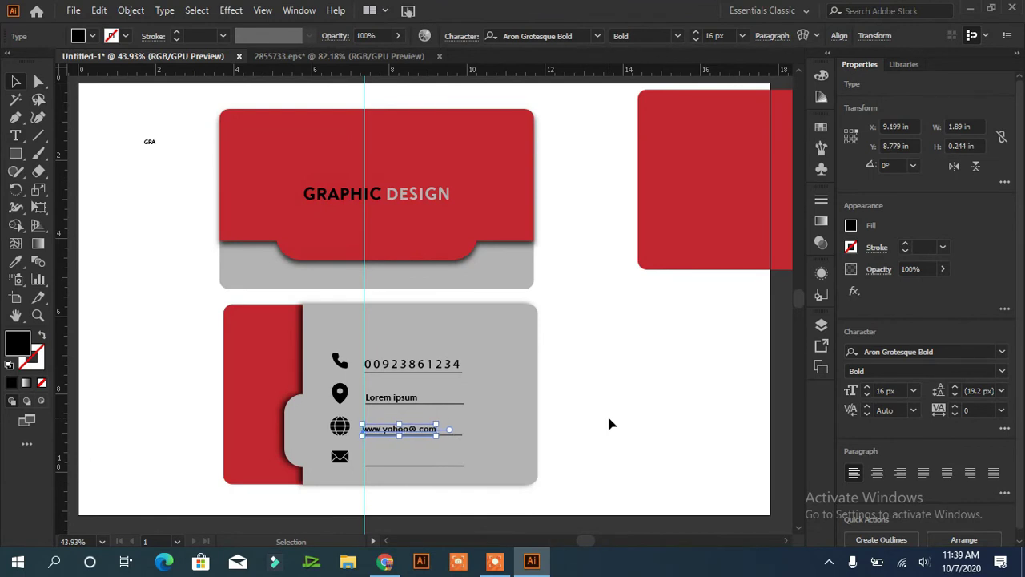
pyautogui.press('Left')
pyautogui.press('Left')
pyautogui.press('Left')
pyautogui.press('Left')
pyautogui.press('Left')
pyautogui.press('Left')
pyautogui.click(646, 417)
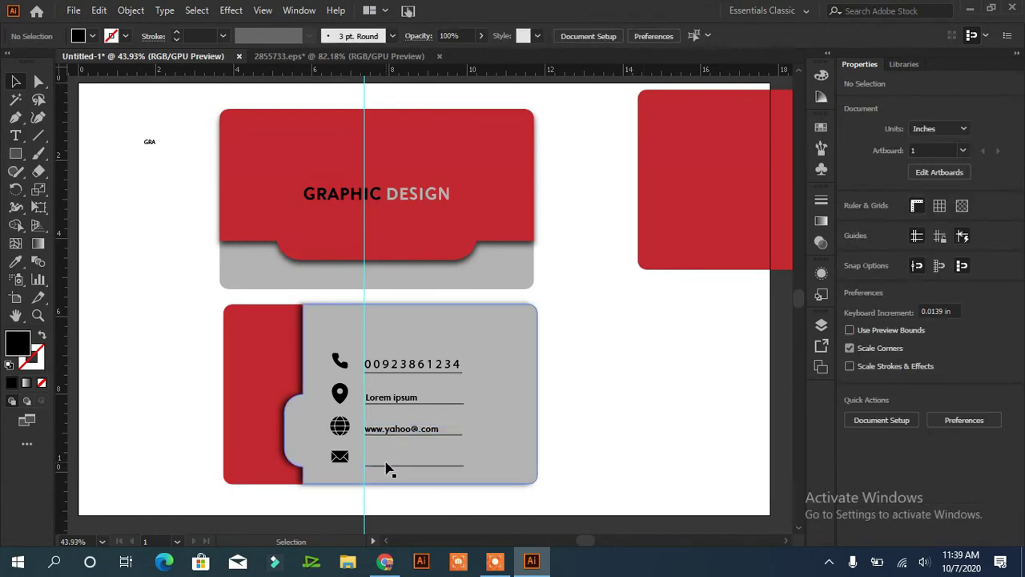
pyautogui.click(15, 136)
pyautogui.click(368, 458)
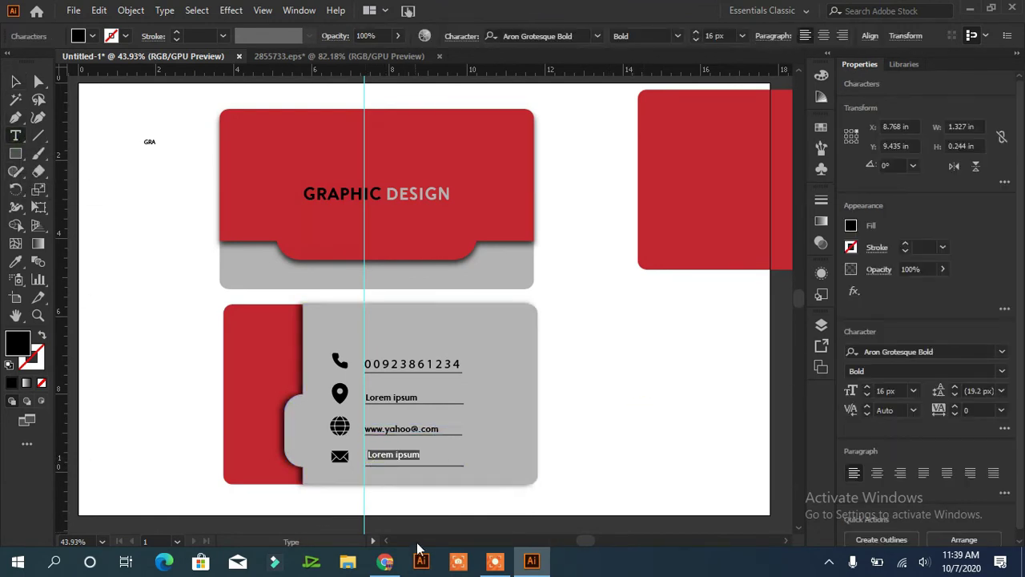
pyautogui.write('www.gma')
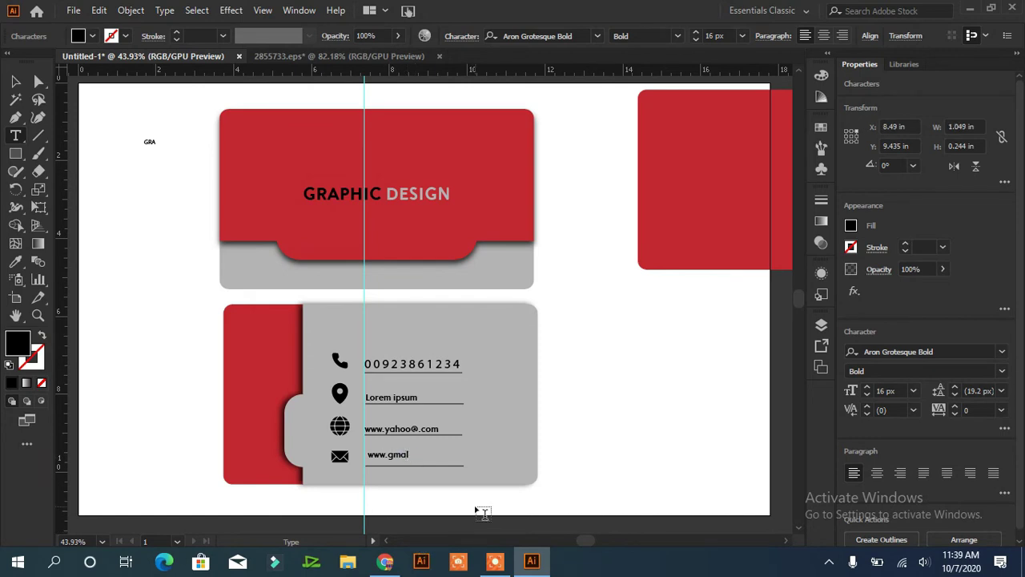
pyautogui.write('l.com')
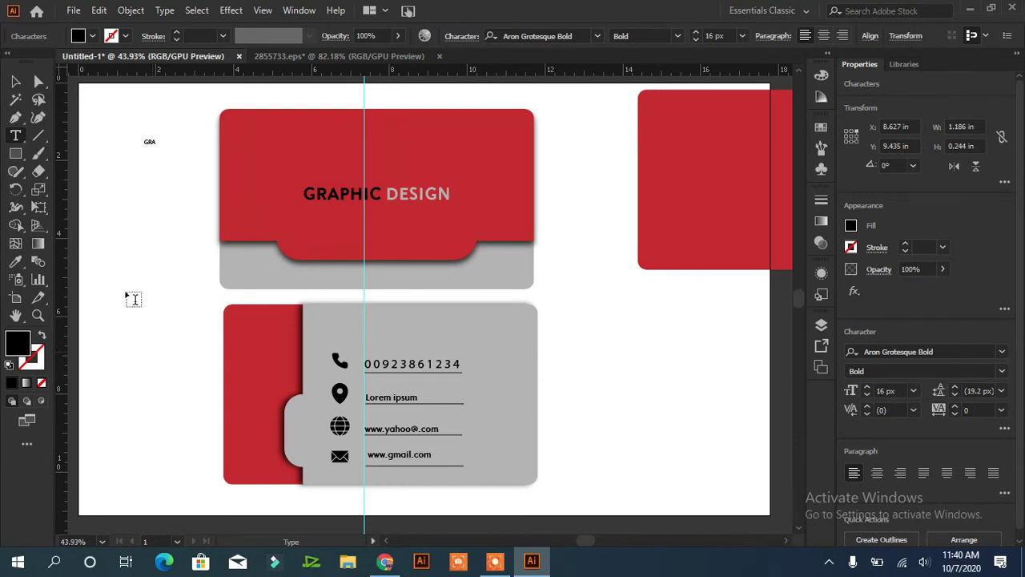
pyautogui.press('Escape')
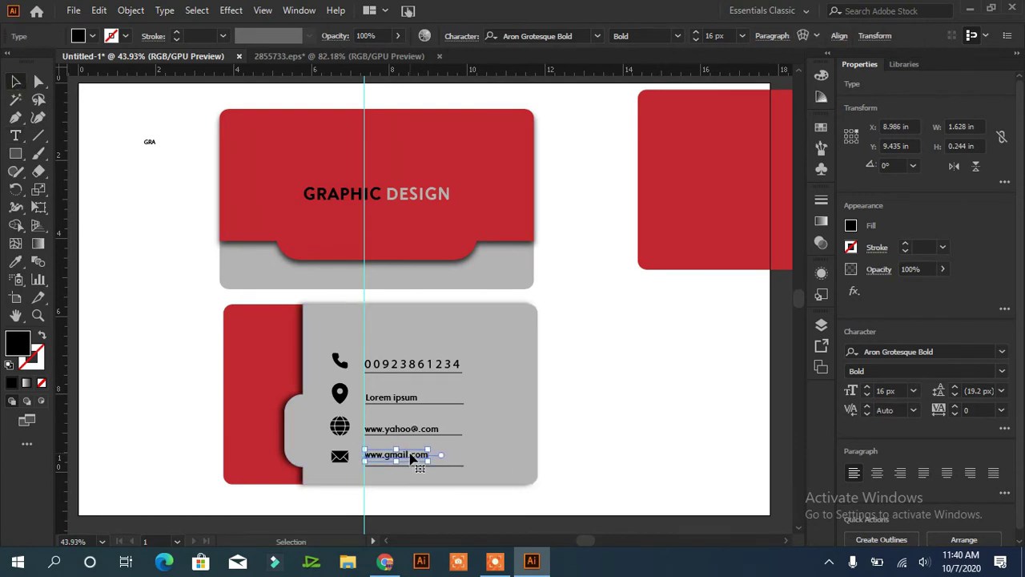
pyautogui.click(580, 436)
# Step: Delete the vertical guide and the stray GRA text
pyautogui.press('/')
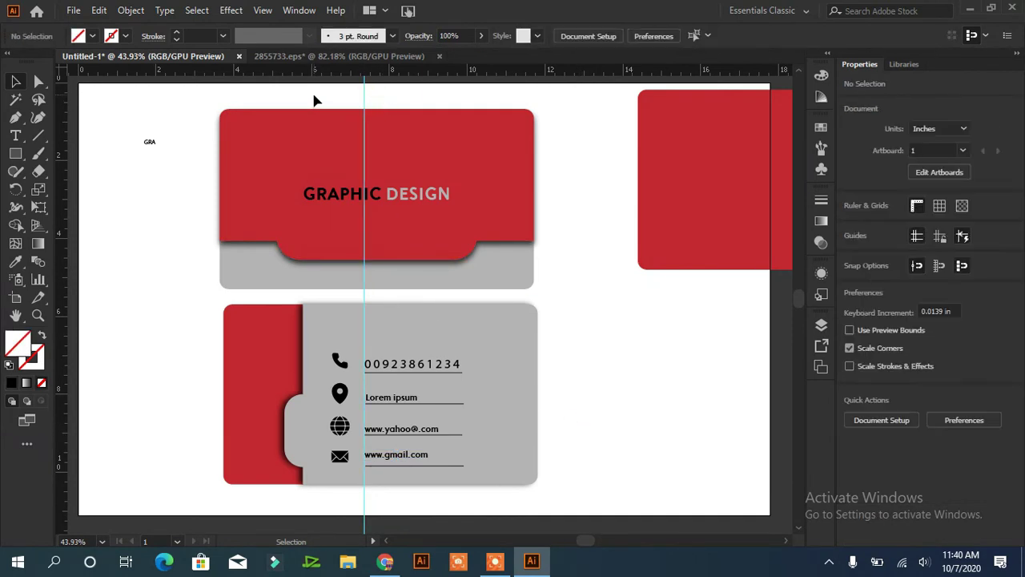
pyautogui.moveTo(317, 103); pyautogui.dragTo(311, 105)
pyautogui.press('Delete')
pyautogui.moveTo(172, 123); pyautogui.dragTo(124, 180)
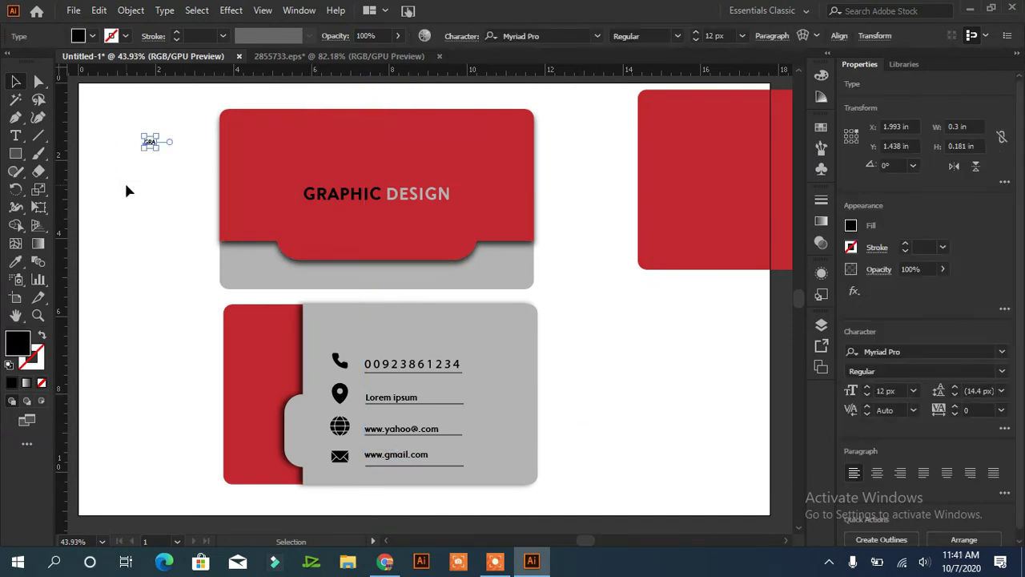
pyautogui.press('Delete')
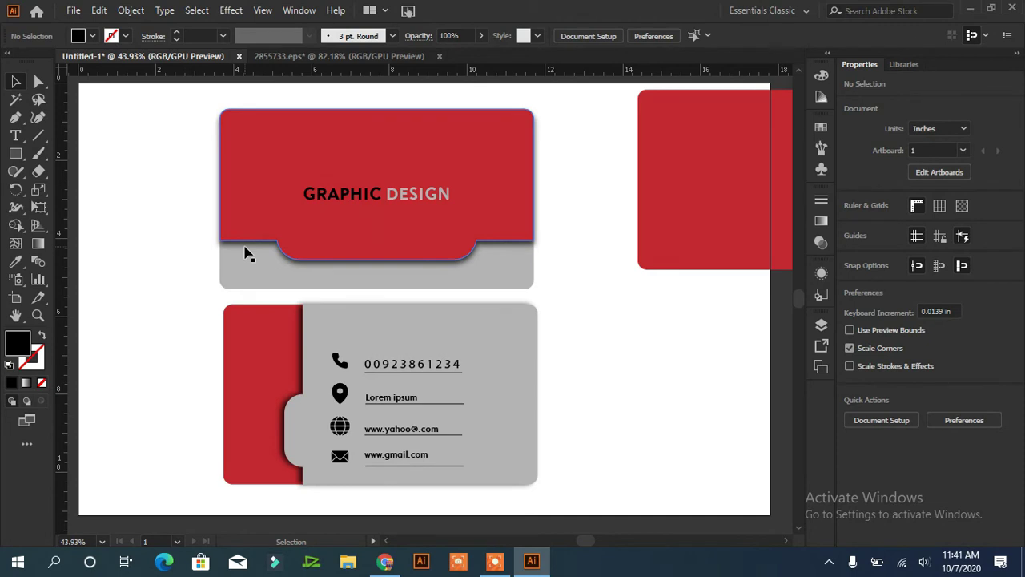
pyautogui.click(405, 398)
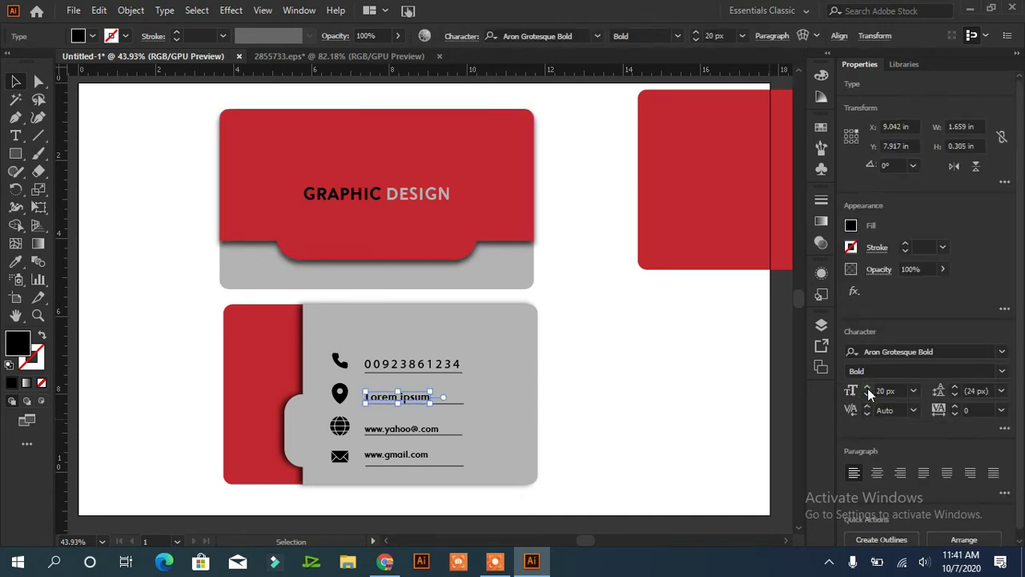
pyautogui.click(400, 428)
pyautogui.click(866, 387)
pyautogui.click(866, 386)
pyautogui.click(867, 387)
pyautogui.click(866, 386)
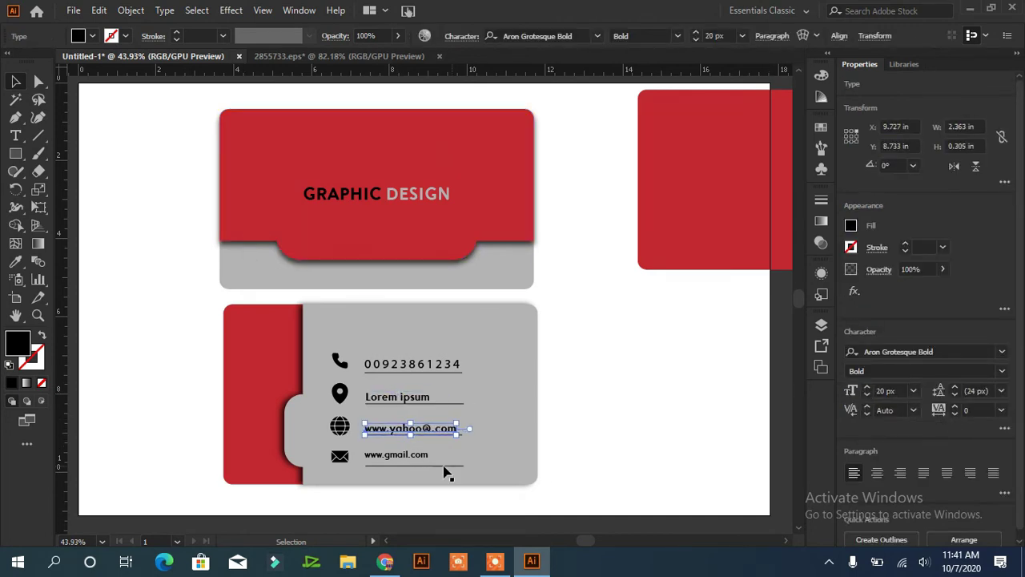
pyautogui.click(397, 454)
pyautogui.click(867, 387)
pyautogui.hotkey('ctrl', 'shift', '.')
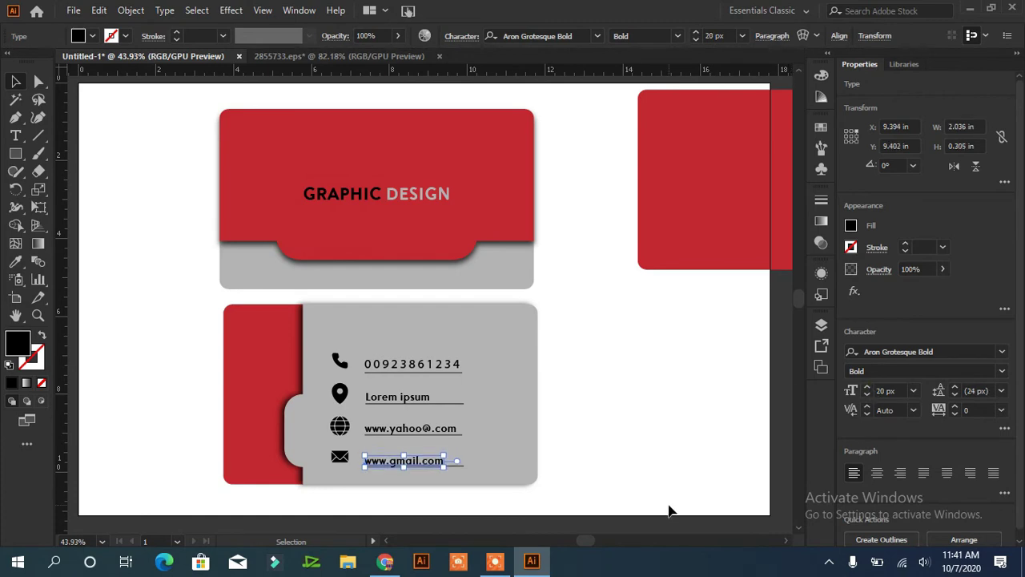
pyautogui.press('Down')
pyautogui.press('Down')
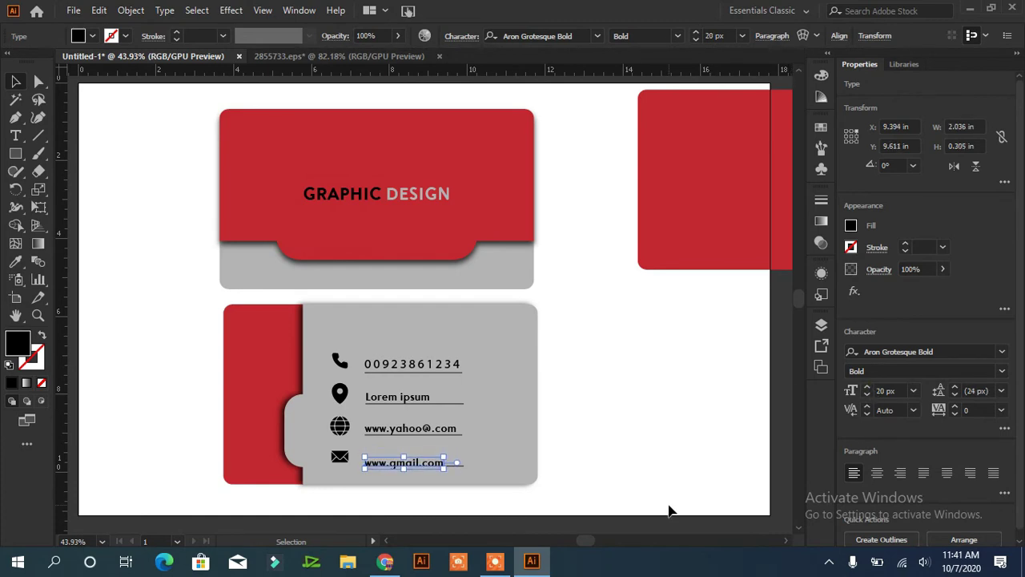
pyautogui.press('Up')
pyautogui.press('Up')
pyautogui.press('Up')
pyautogui.click(638, 463)
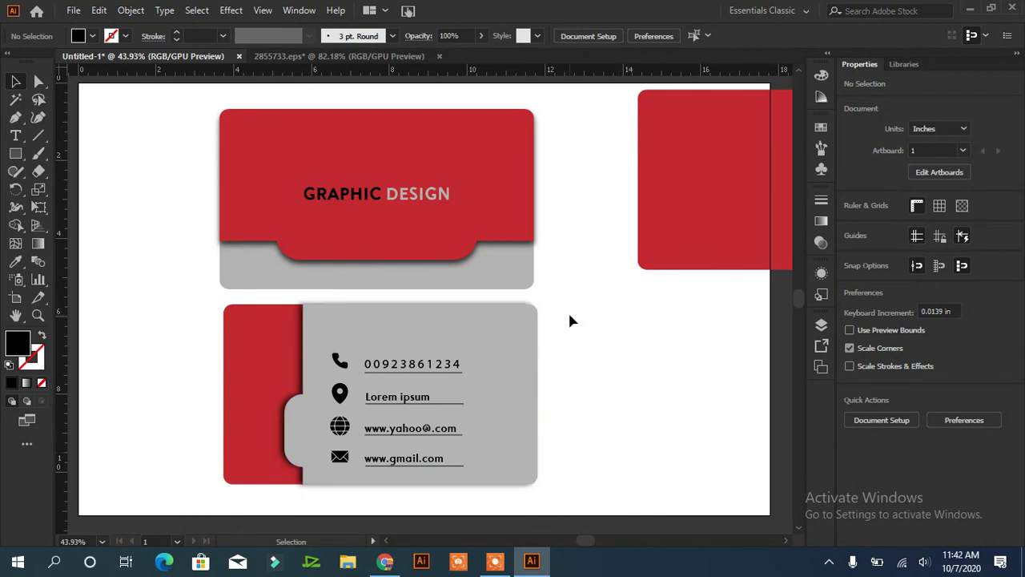
# Step: Alt-drag a copy of the GRAPHIC DESIGN title onto the back card's red strip at 12.83 px
pyautogui.moveTo(200, 469); pyautogui.dragTo(208, 469)
pyautogui.click(608, 393)
pyautogui.click(398, 199)
pyautogui.rightClick(398, 199)
pyautogui.click(441, 327)
pyautogui.moveTo(426, 199)
pyautogui.mouseDown()
pyautogui.moveTo(226, 359)
pyautogui.moveTo(158, 346)
pyautogui.moveTo(273, 355)
pyautogui.mouseUp()
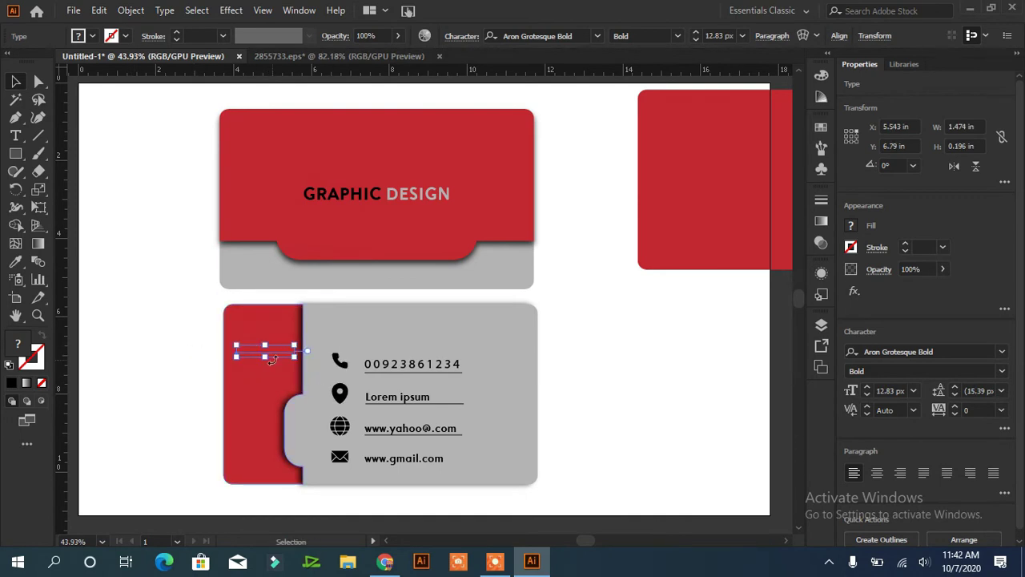
pyautogui.rightClick(275, 357)
pyautogui.click(98, 341)
pyautogui.click(125, 458)
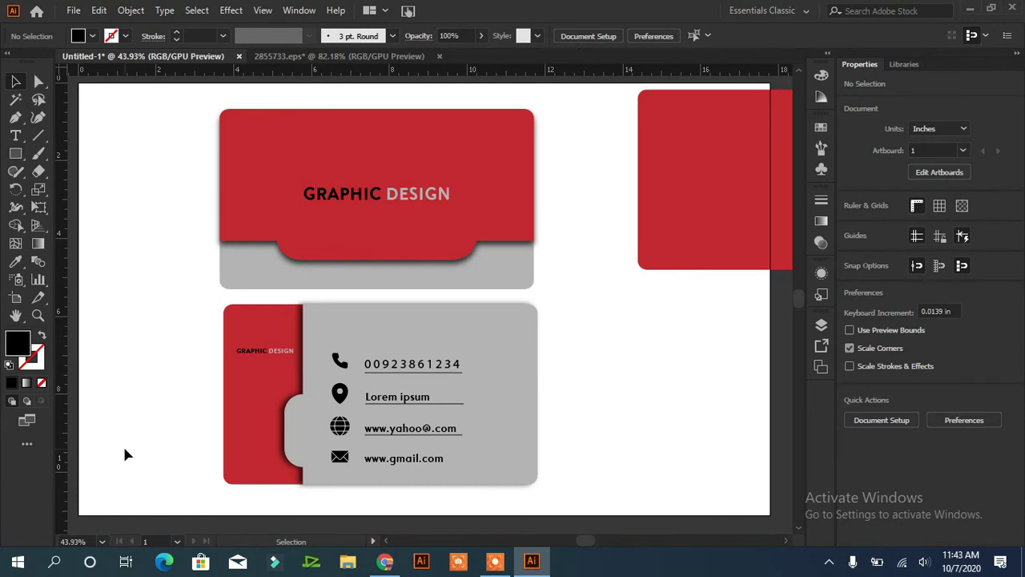
# Step: Place a red rounded card over the front design and clip the front card to it
pyautogui.moveTo(601, 336); pyautogui.dragTo(198, 473)
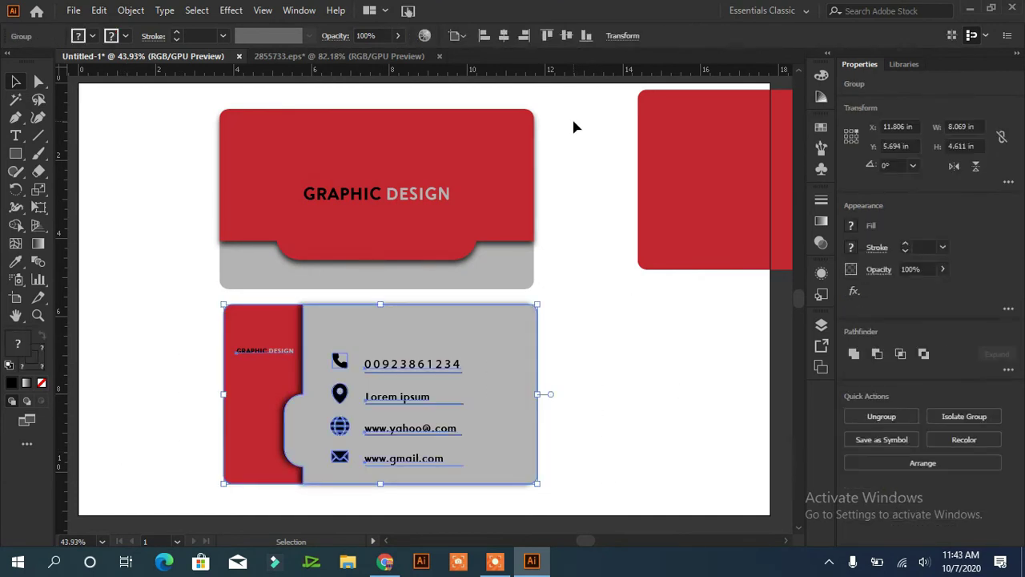
pyautogui.click(636, 295)
pyautogui.moveTo(712, 173); pyautogui.dragTo(291, 195)
pyautogui.rightClick(438, 219)
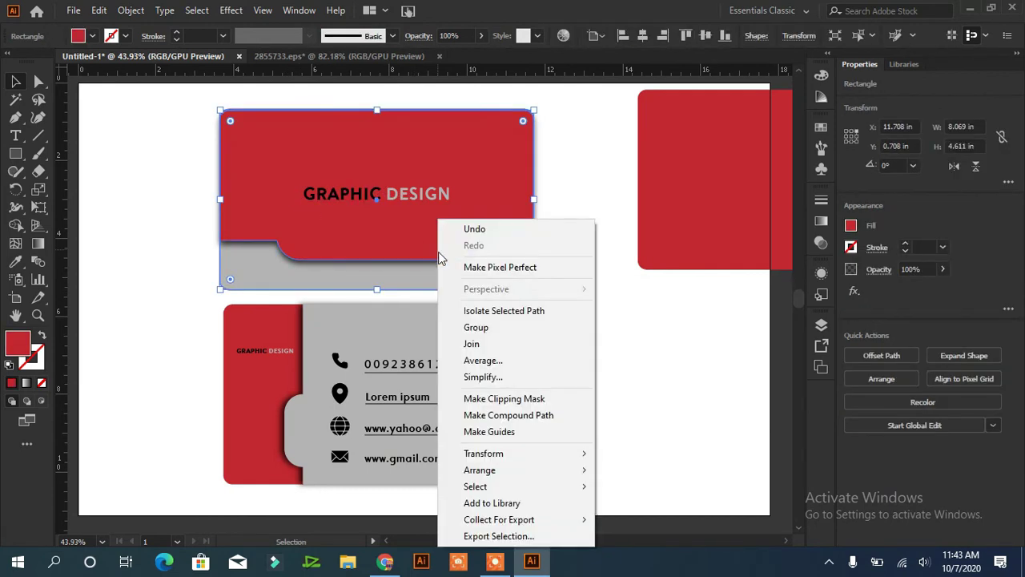
pyautogui.click(679, 473)
pyautogui.rightClick(370, 219)
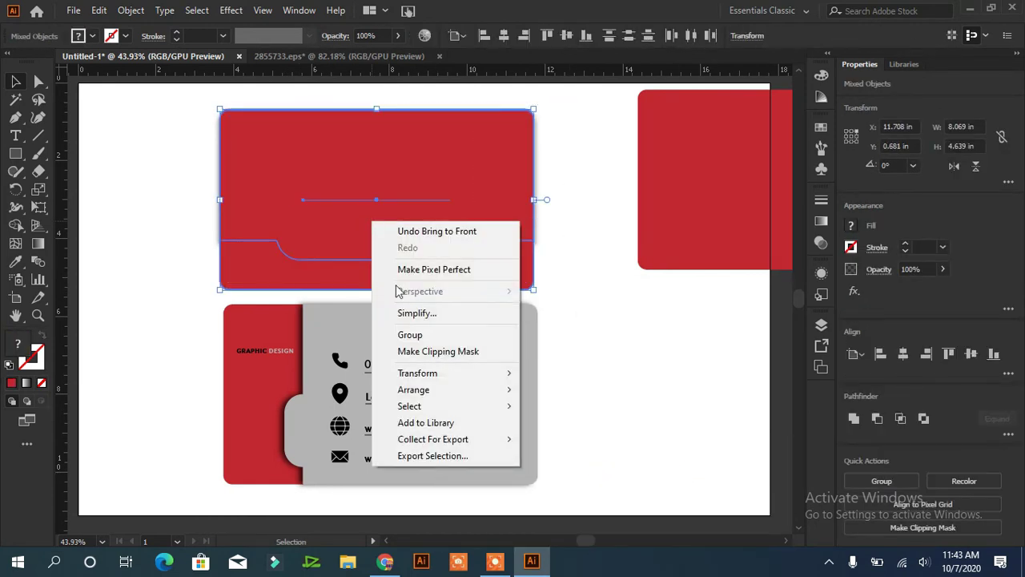
pyautogui.click(569, 445)
# Step: Move the second red rounded card onto the back design and clip the back card to it
pyautogui.moveTo(718, 186)
pyautogui.mouseDown()
pyautogui.moveTo(311, 411)
pyautogui.moveTo(302, 400)
pyautogui.mouseUp()
pyautogui.rightClick(304, 396)
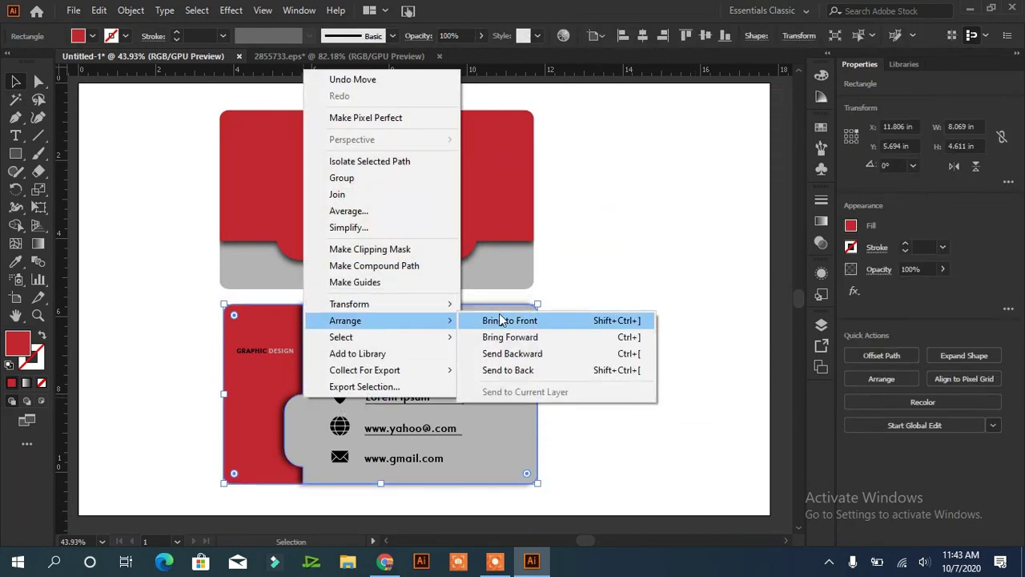
pyautogui.click(496, 318)
pyautogui.moveTo(543, 321); pyautogui.dragTo(487, 395)
pyautogui.rightClick(475, 401)
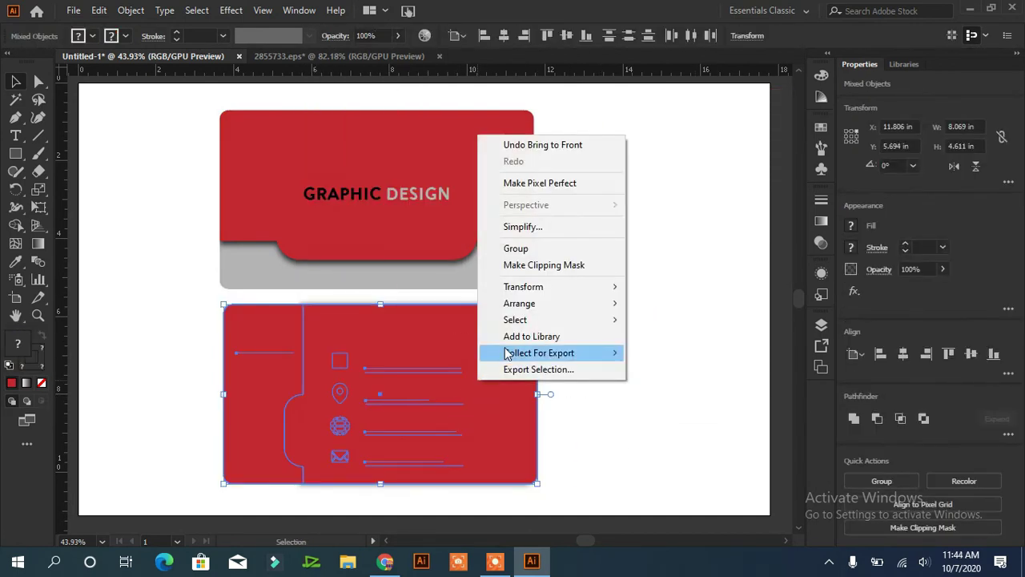
pyautogui.click(529, 266)
# Step: Select the clipped cards and centre them on the artboard
pyautogui.click(569, 381)
pyautogui.click(238, 411)
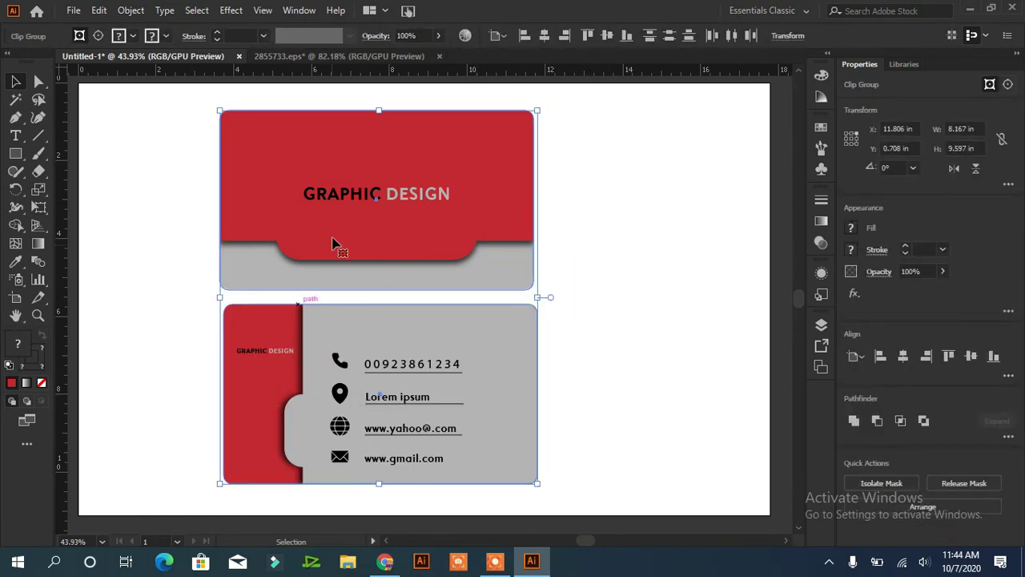
pyautogui.press('a')
pyautogui.scroll(1, 333, 236)
pyautogui.scroll(-3, 333, 235)
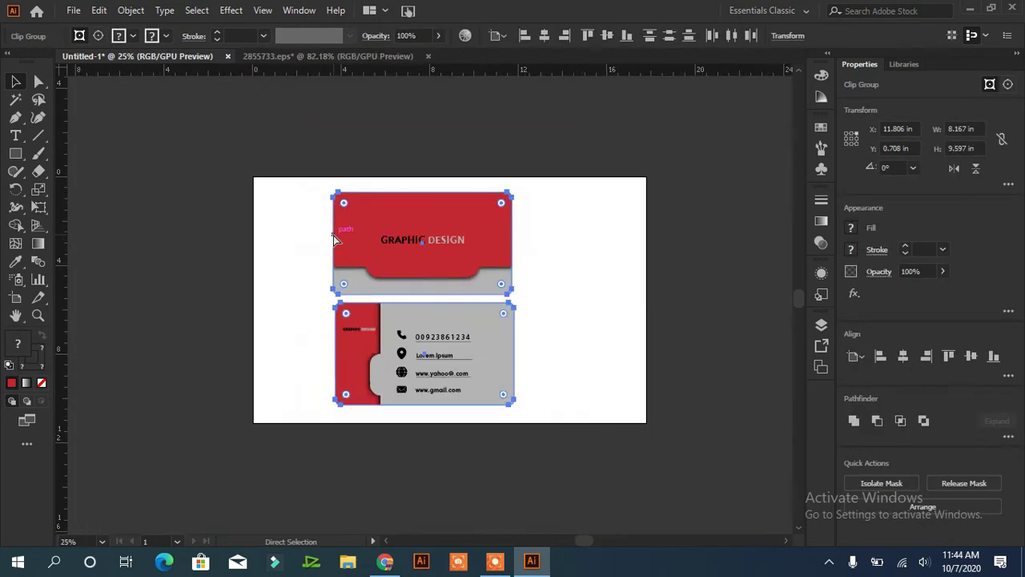
pyautogui.press('v')
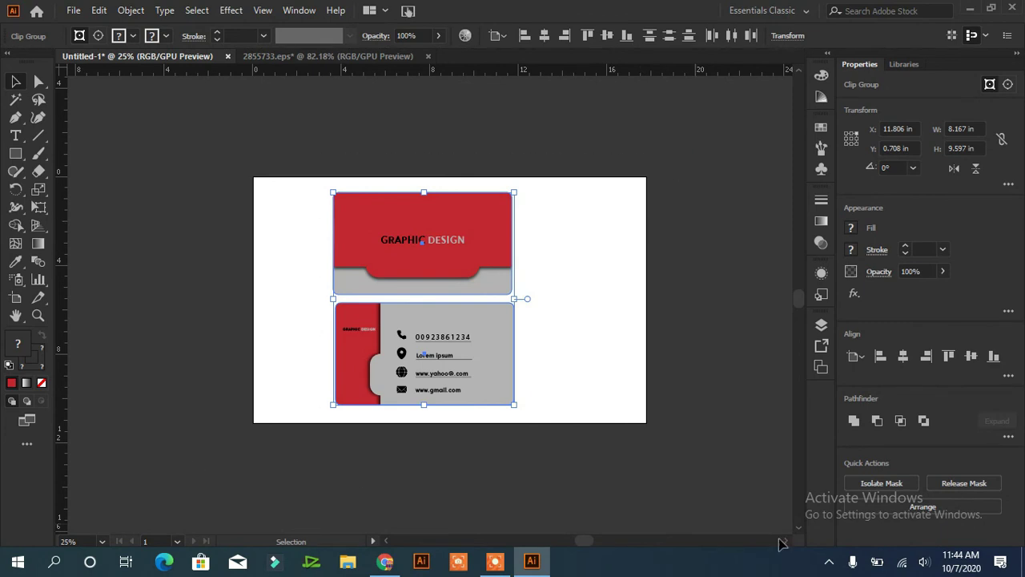
pyautogui.click(903, 355)
# Step: Draw an artboard-sized background rectangle and paste a copy in front
pyautogui.click(753, 433)
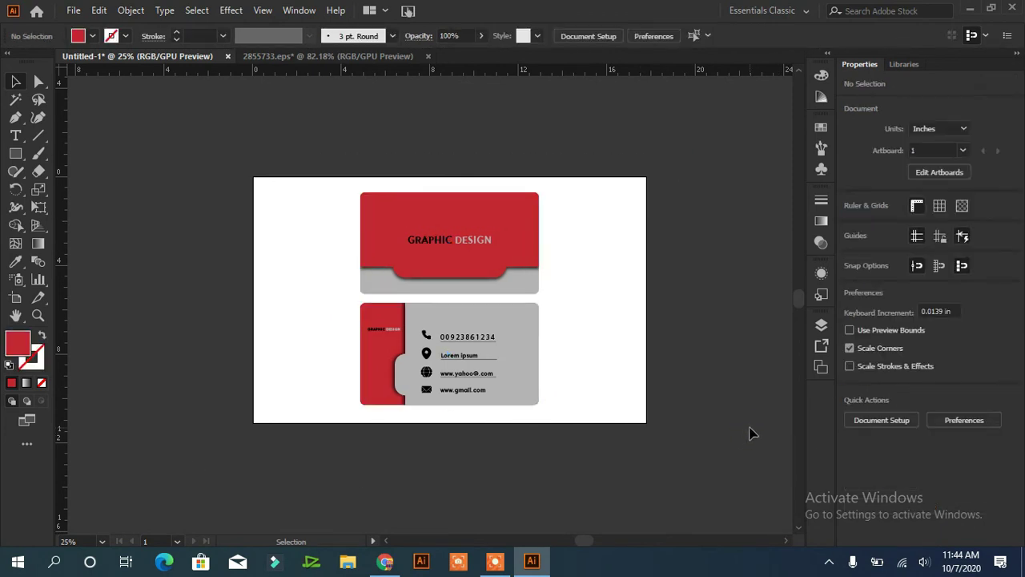
pyautogui.click(15, 153)
pyautogui.moveTo(254, 177); pyautogui.dragTo(647, 424)
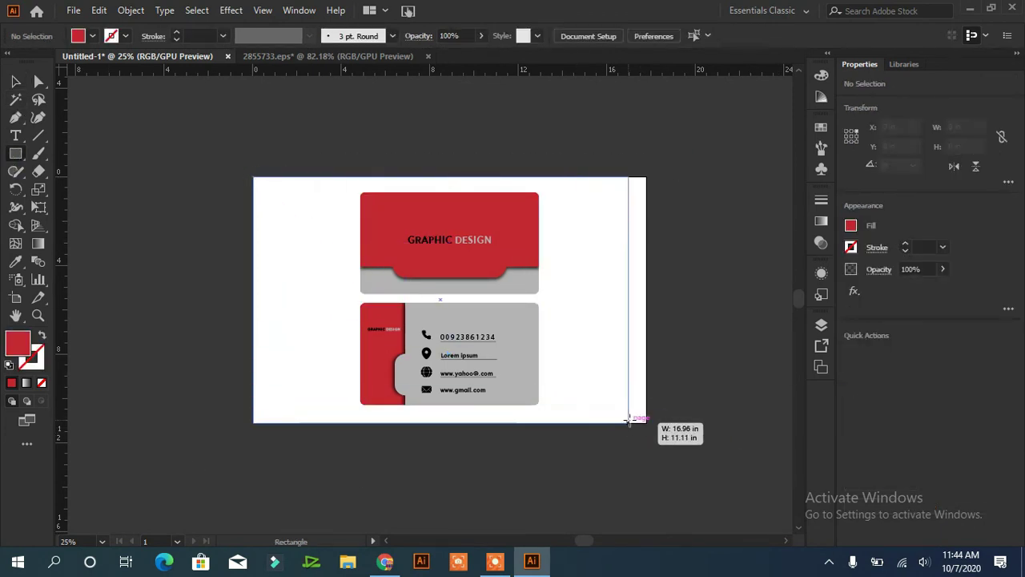
pyautogui.click(98, 10)
pyautogui.click(123, 82)
pyautogui.click(99, 10)
pyautogui.click(132, 116)
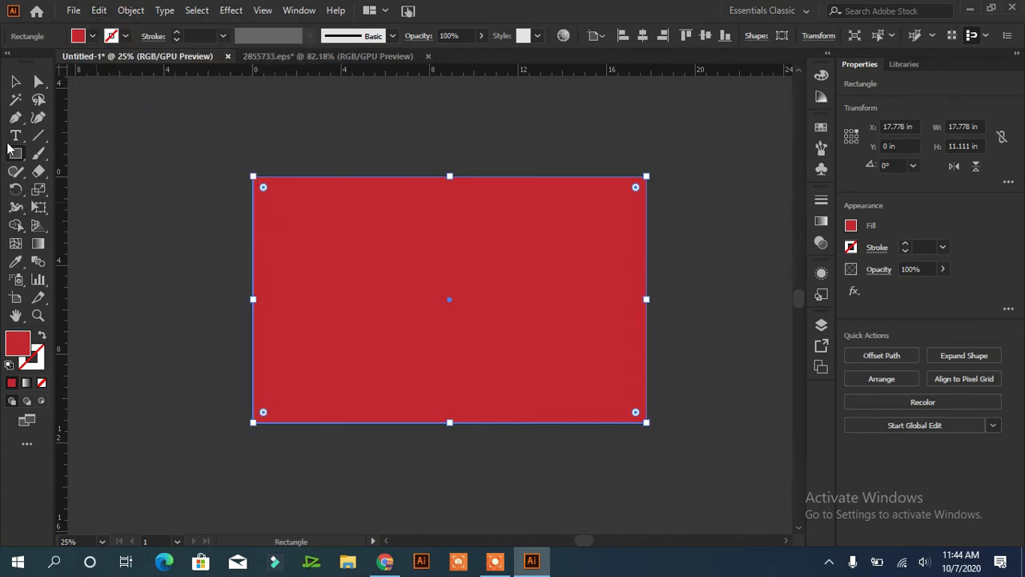
# Step: Delete the copy's top-left anchor to form a triangle filled light grey
pyautogui.click(15, 118)
pyautogui.click(110, 153)
pyautogui.click(254, 177)
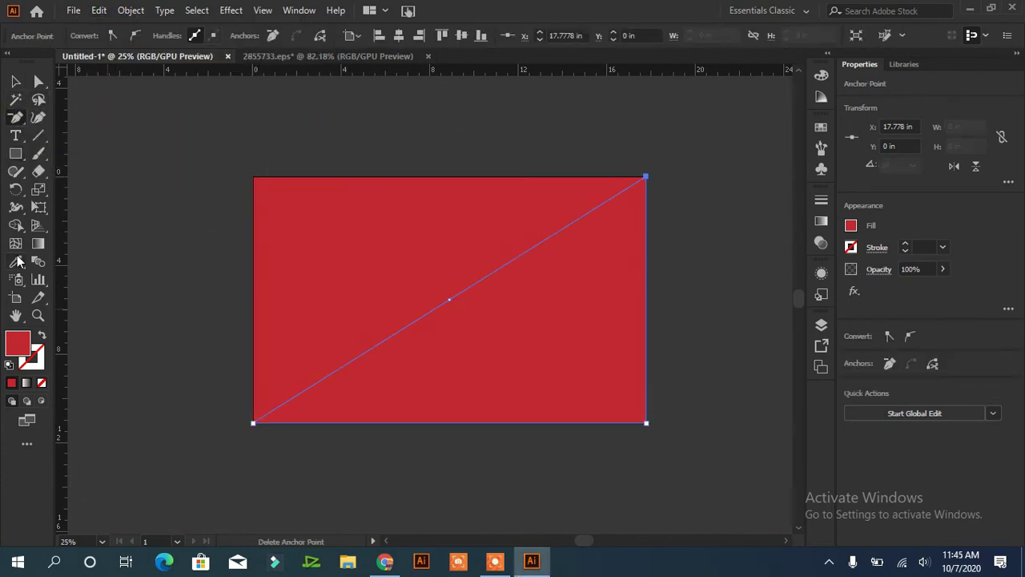
pyautogui.press('v')
pyautogui.click(92, 35)
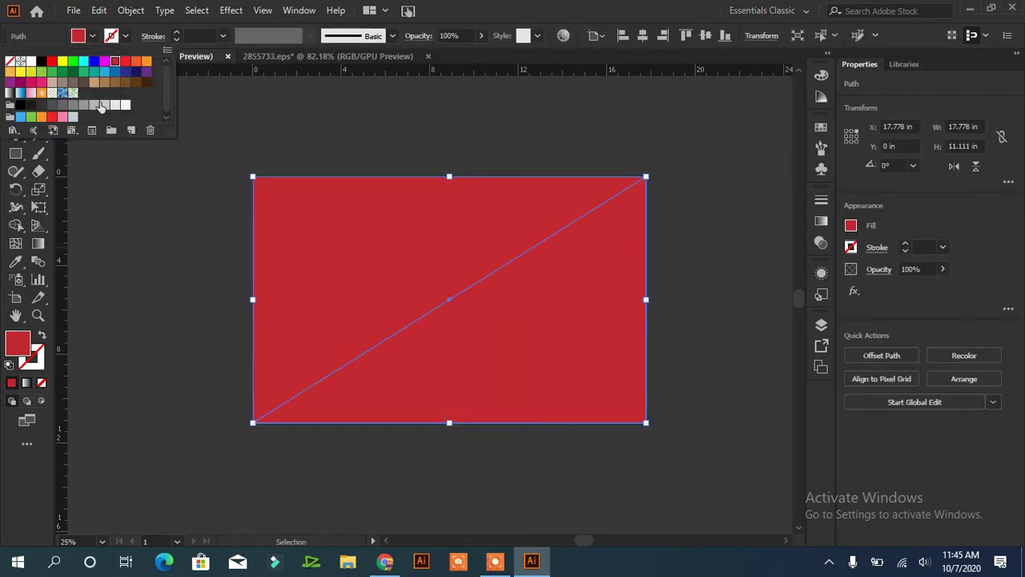
pyautogui.click(104, 104)
# Step: Lighten the red background to R193 G59 B43 at 88% opacity
pyautogui.click(268, 264)
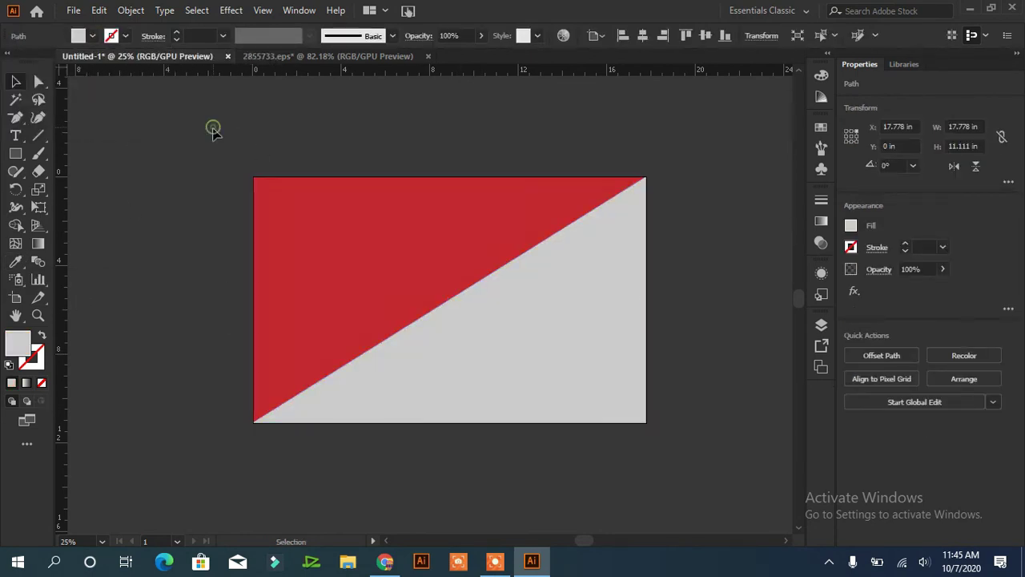
pyautogui.click(93, 37)
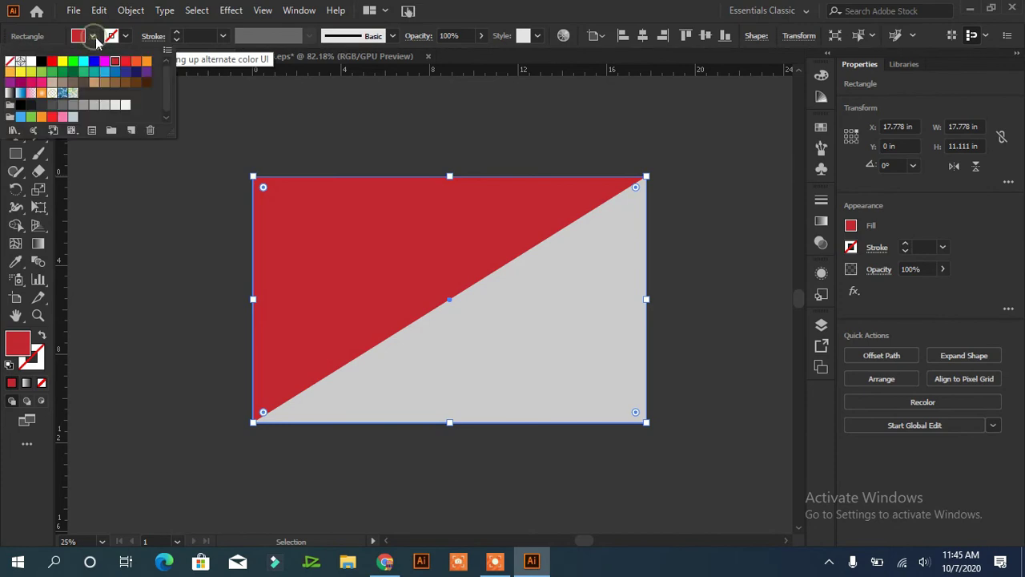
pyautogui.doubleClick(114, 62)
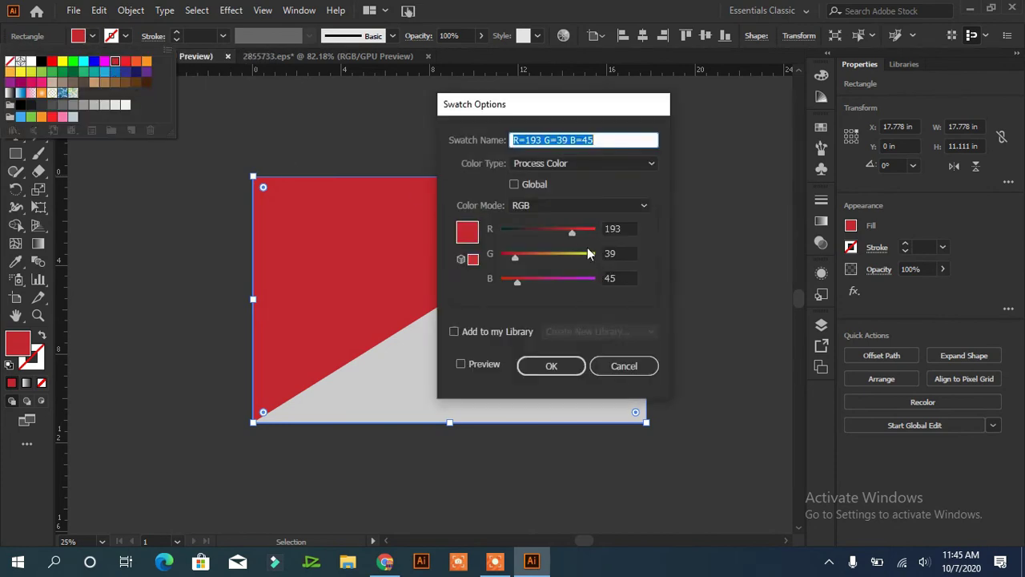
pyautogui.click(461, 365)
pyautogui.moveTo(519, 258); pyautogui.dragTo(517, 282)
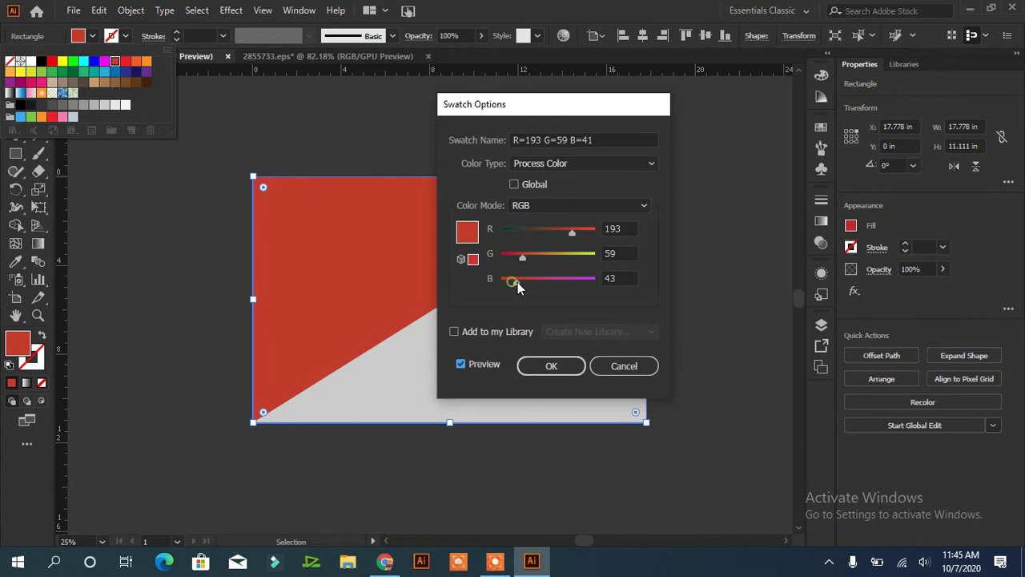
pyautogui.click(552, 367)
pyautogui.click(945, 269)
pyautogui.moveTo(933, 290); pyautogui.dragTo(929, 290)
pyautogui.click(758, 293)
# Step: Reorder the grey triangle and red rectangle so the diagonal split sits behind the cards
pyautogui.rightClick(521, 341)
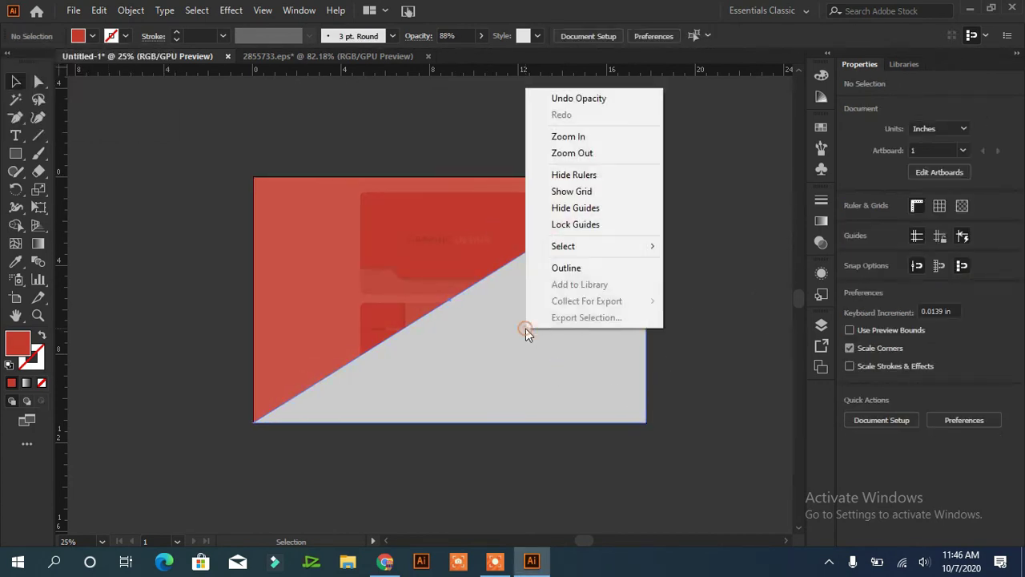
pyautogui.click(723, 412)
pyautogui.rightClick(615, 380)
pyautogui.click(872, 355)
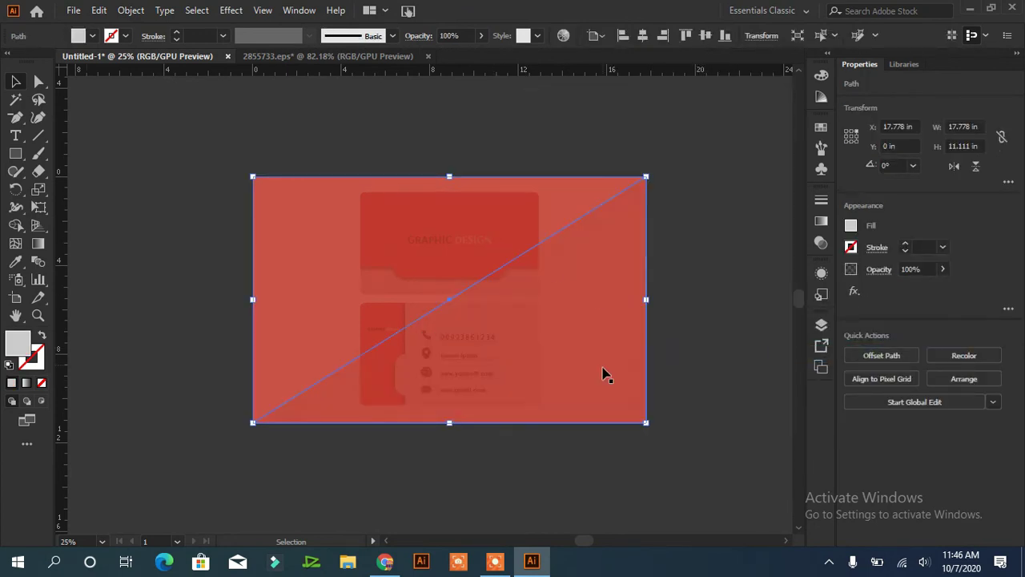
pyautogui.rightClick(597, 220)
pyautogui.click(804, 486)
# Step: Select both business cards and apply a Drop Shadow effect with preview on
pyautogui.click(762, 347)
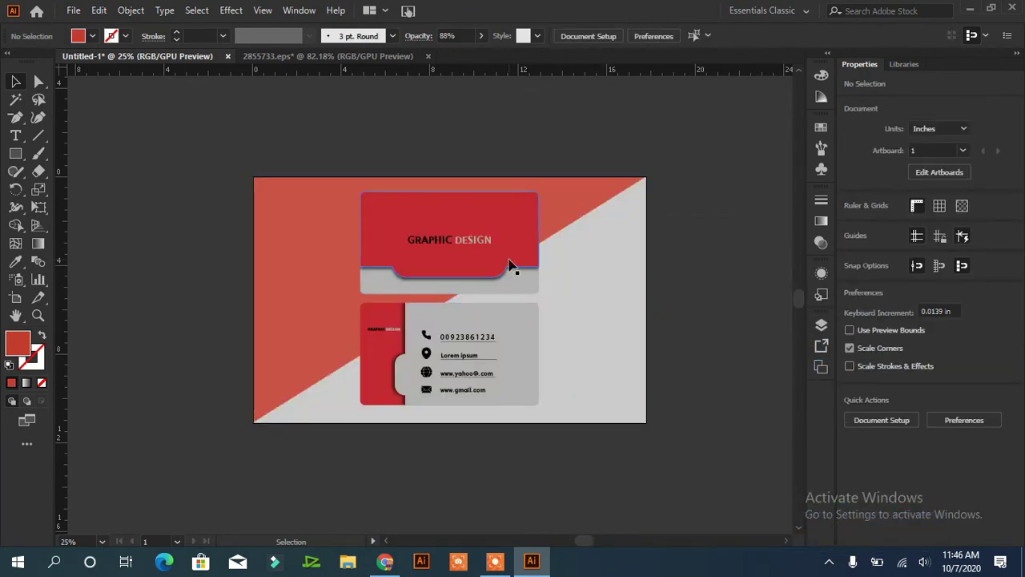
pyautogui.click(501, 375)
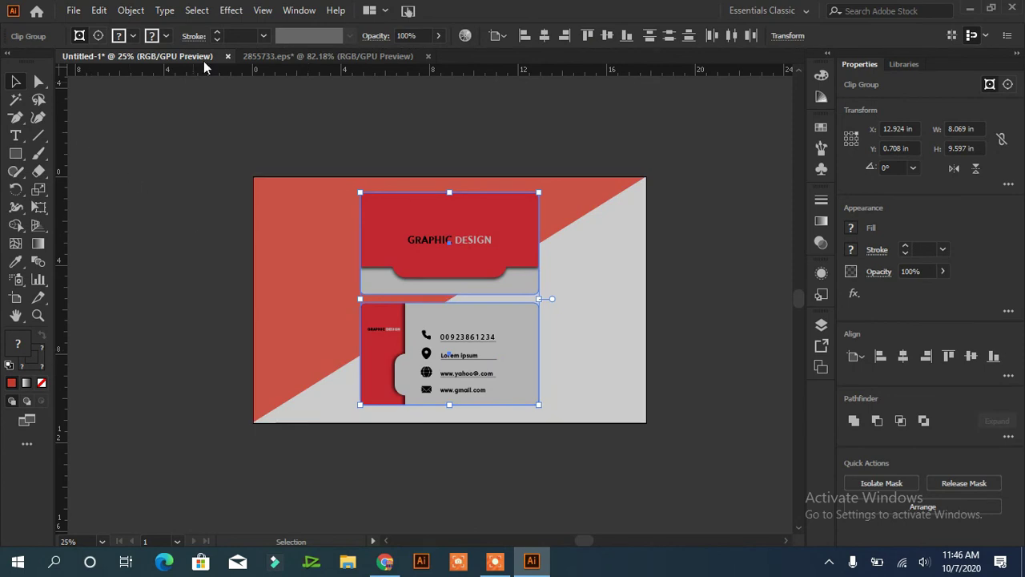
pyautogui.click(231, 10)
pyautogui.click(436, 181)
pyautogui.click(692, 240)
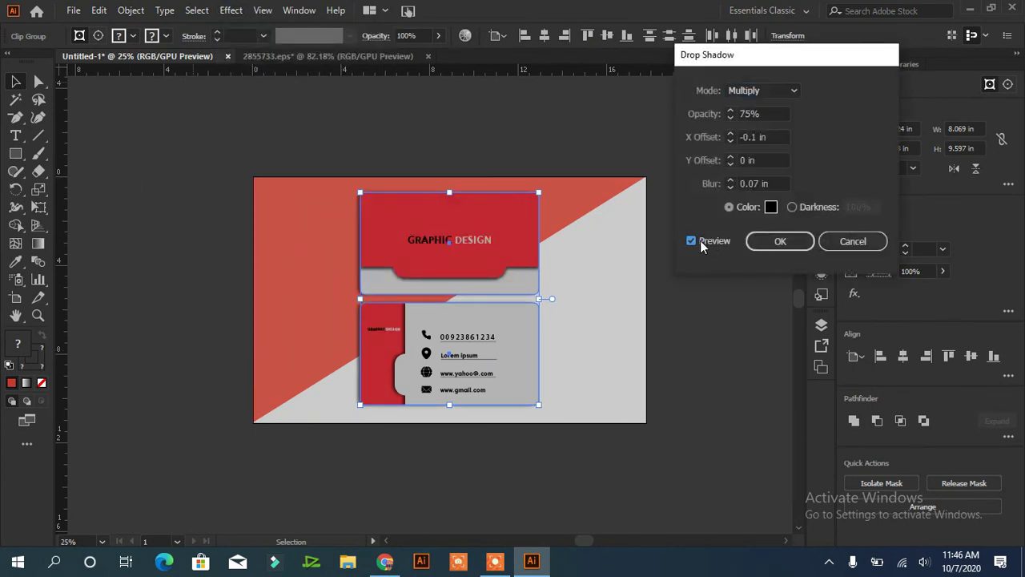
# Step: Set the shadow to X 0.2 in, Y 0.3 in, blur 0.2 in, then fit the artboard in the window
pyautogui.click(730, 182)
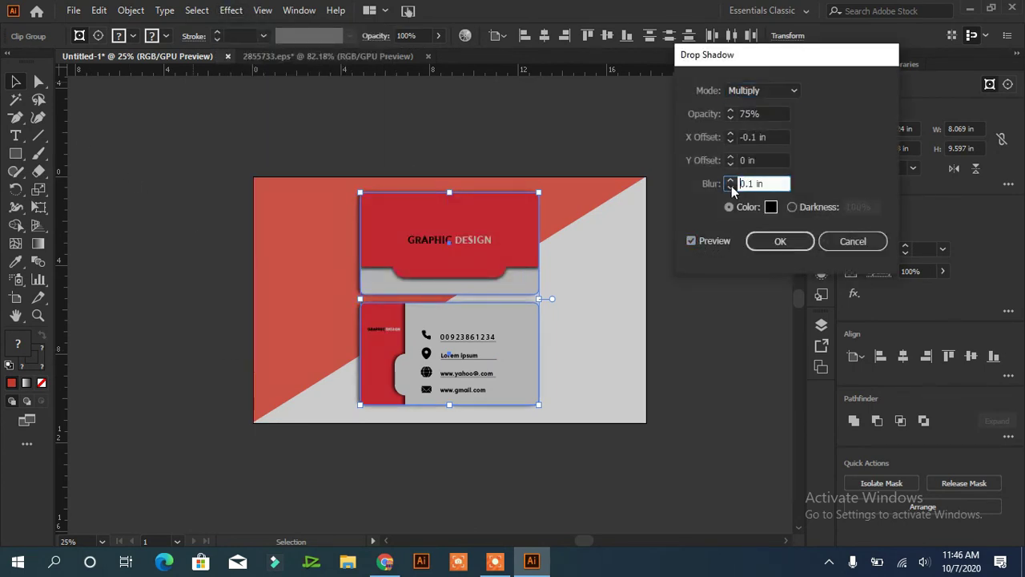
pyautogui.click(734, 156)
pyautogui.click(730, 132)
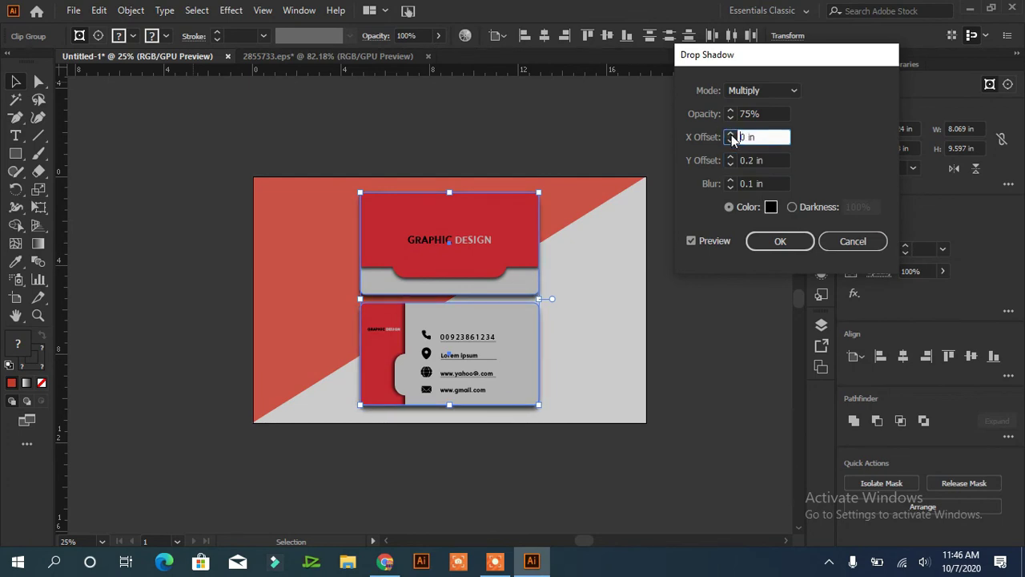
pyautogui.click(731, 133)
pyautogui.write('0.2')
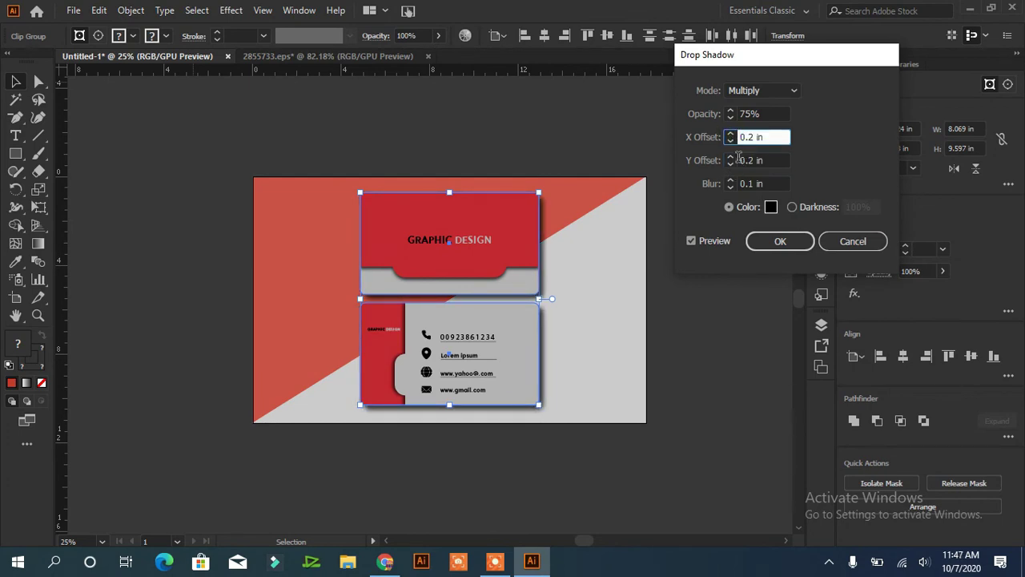
pyautogui.click(731, 158)
pyautogui.click(730, 183)
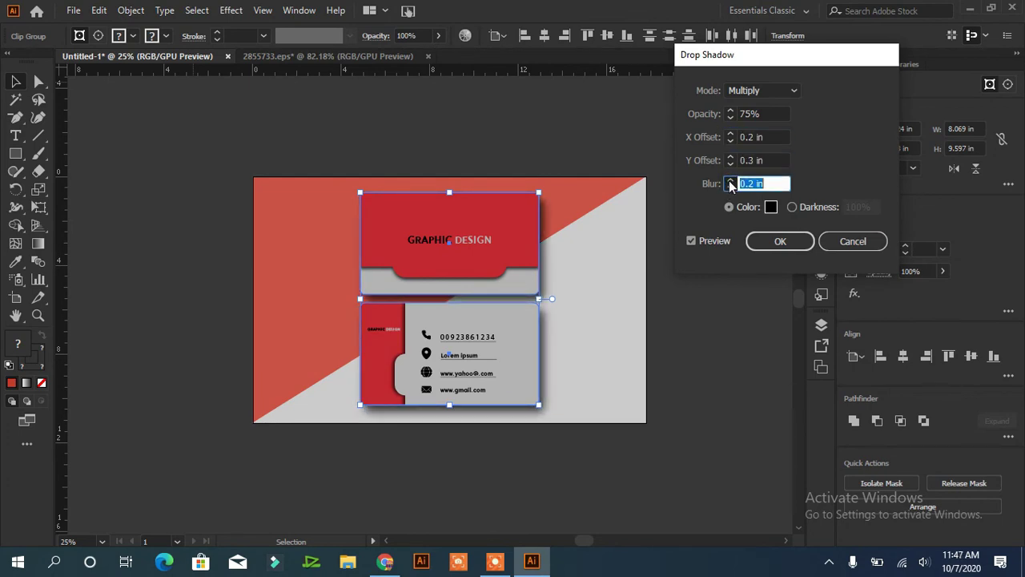
pyautogui.click(769, 245)
pyautogui.click(719, 284)
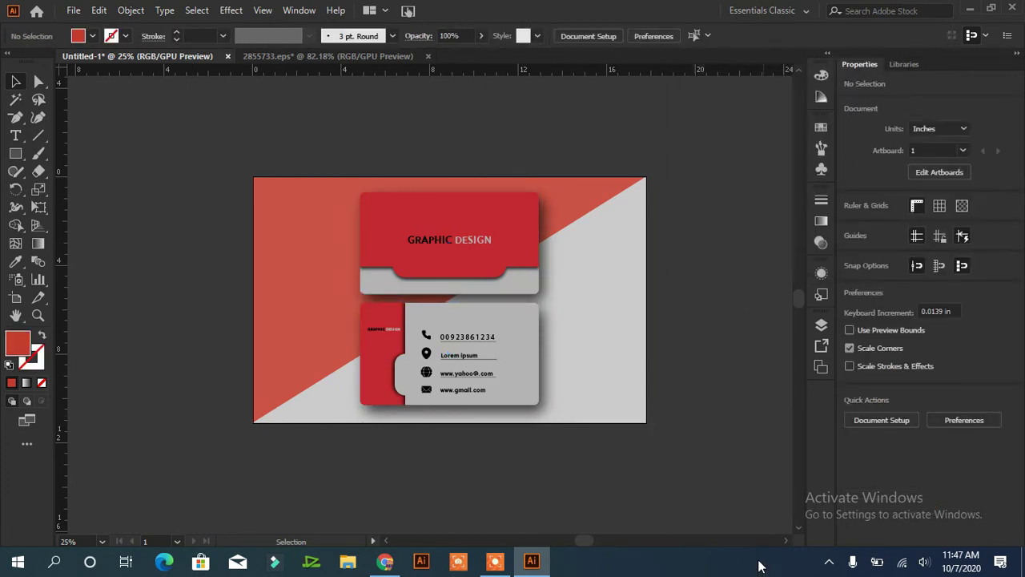
pyautogui.hotkey('ctrl', '0')
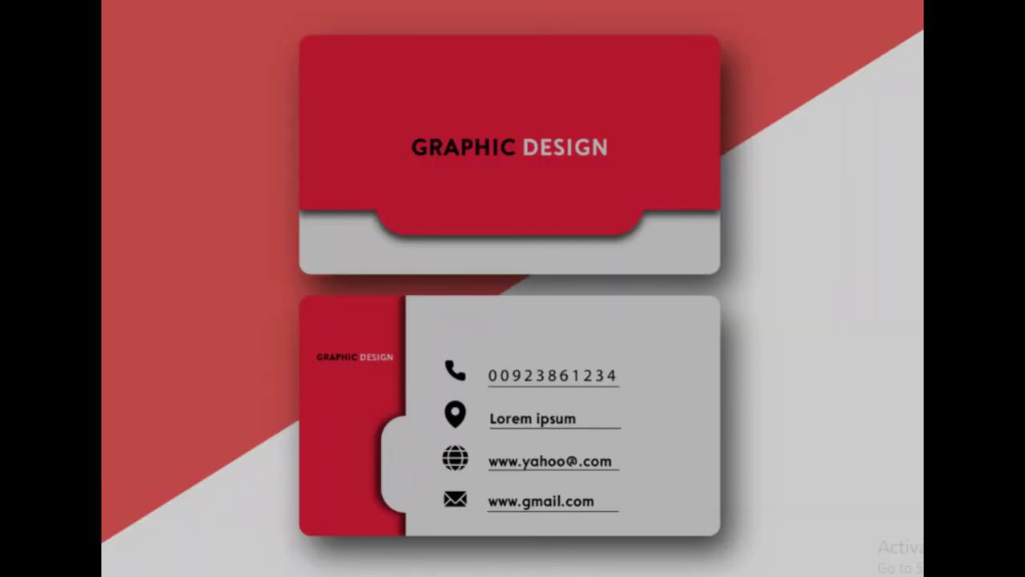